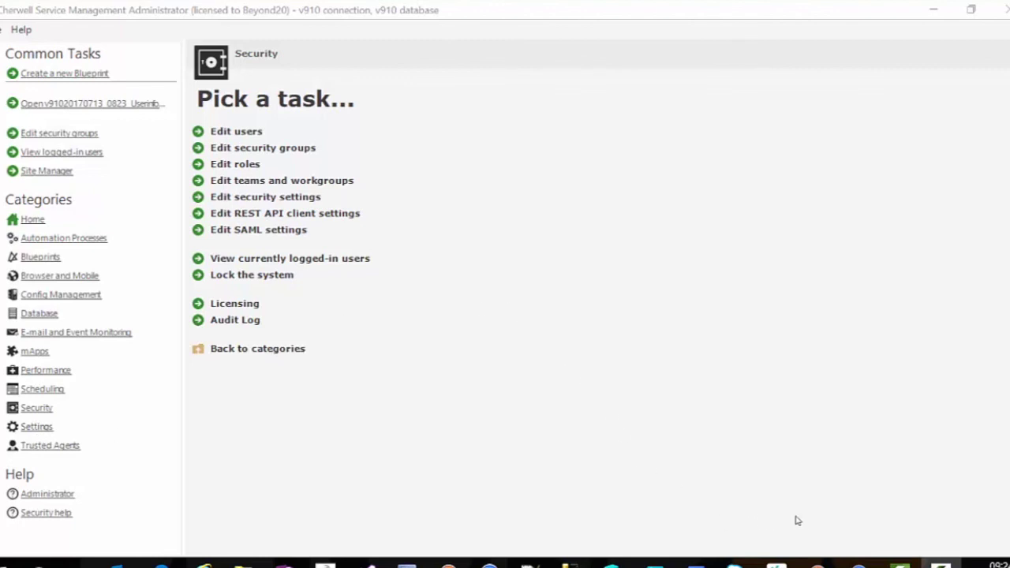
Switch to the Cherwell Service Management client and review the UserInfo Costing Tiers entries in Table Management.
left_click(858, 565)
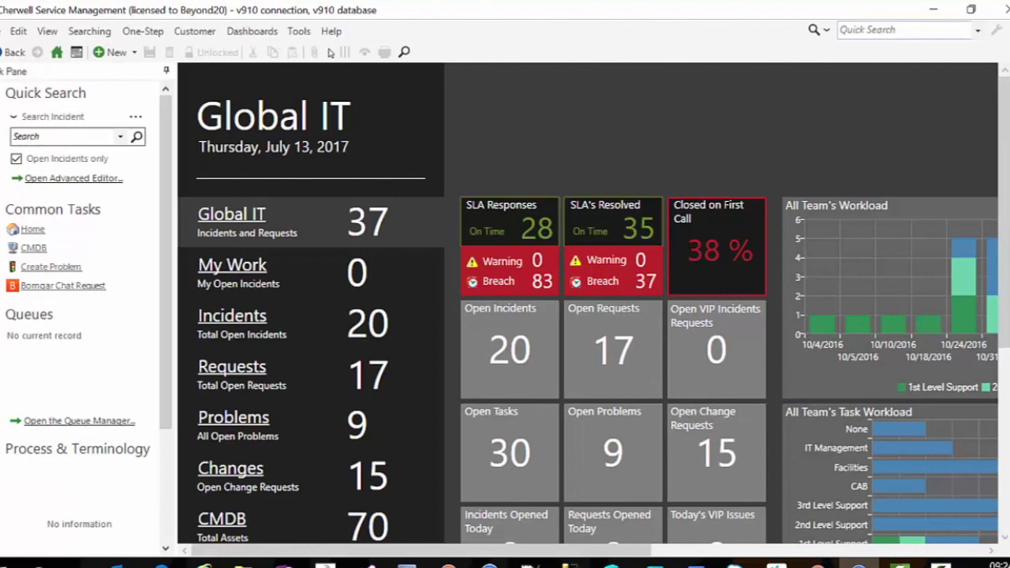
left_click(299, 31)
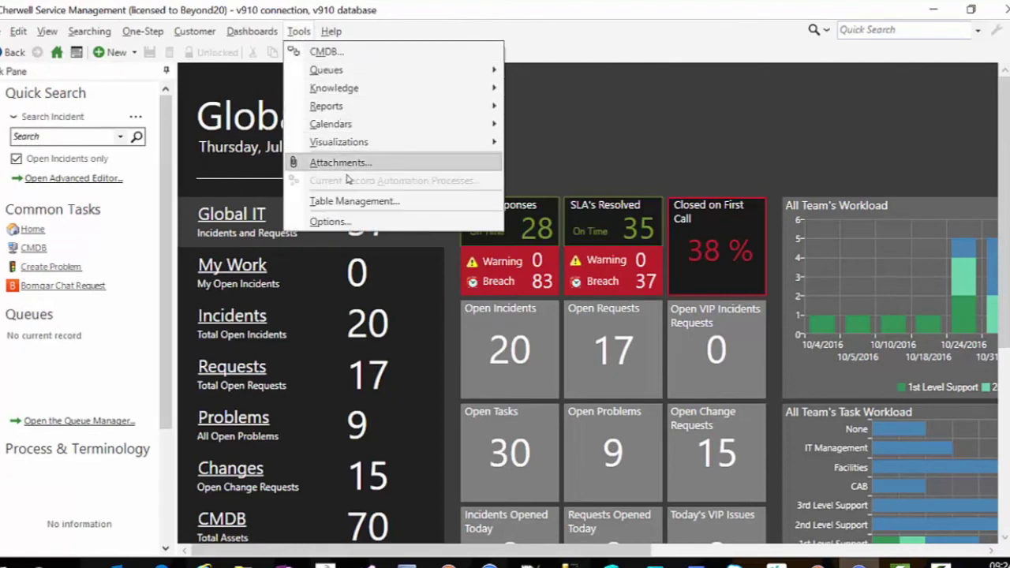
left_click(347, 202)
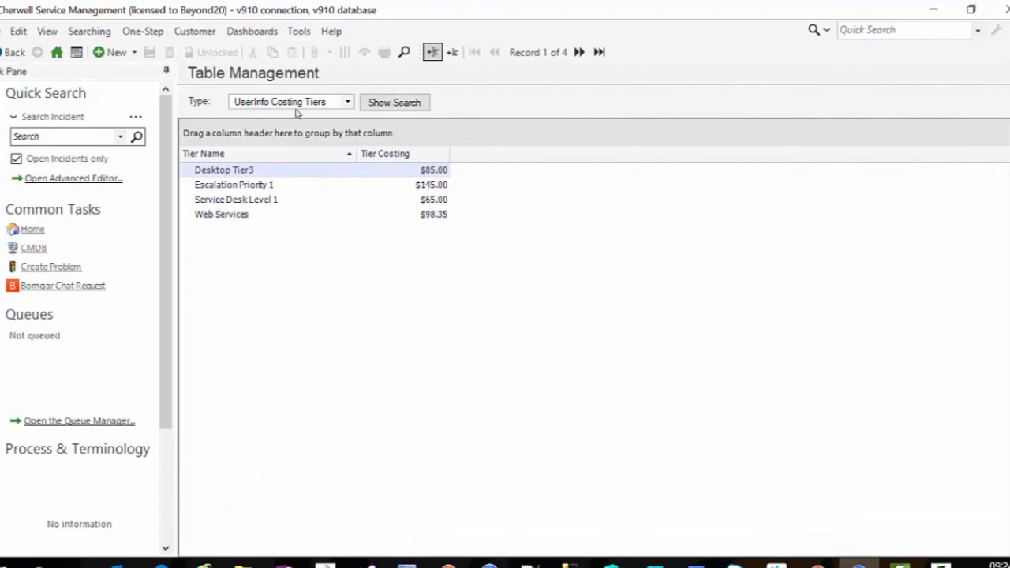
left_click(262, 184)
left_click(251, 203)
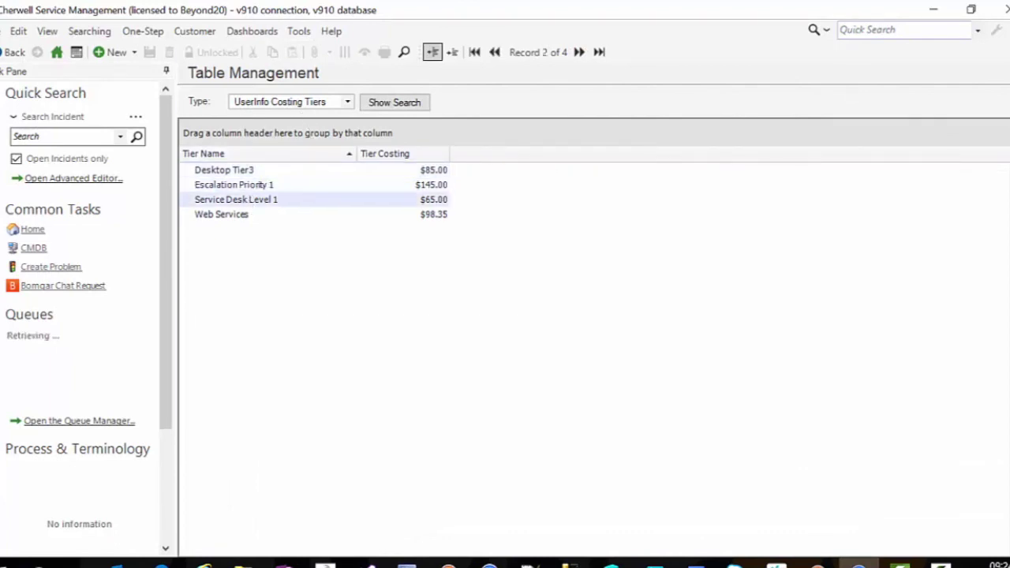
left_click(238, 217)
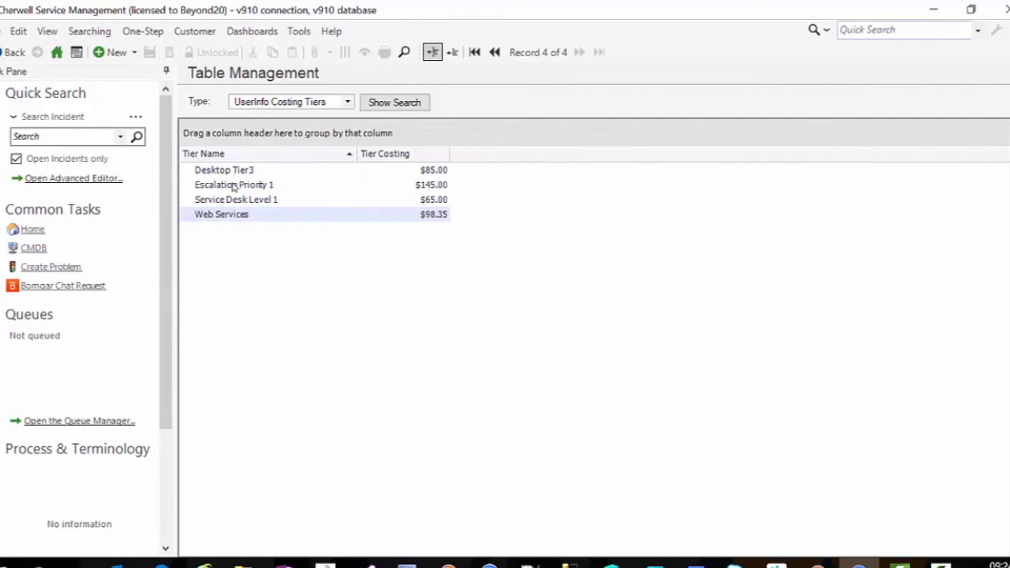
Add a costing tier named Service Delivery with a cost of $45.00, save it and return to the tier list.
left_click(110, 52)
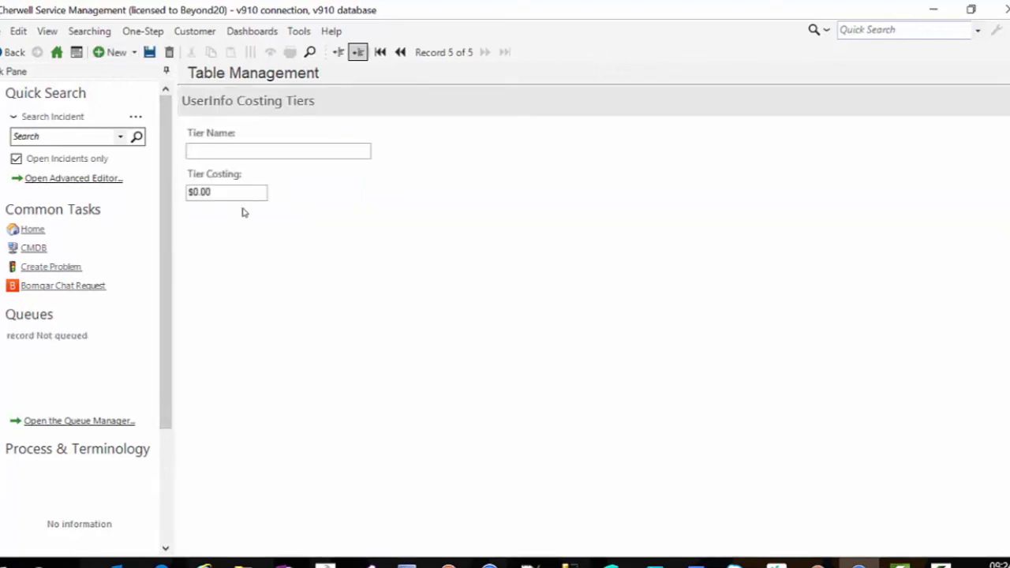
type("Service Delivery")
key("Tab")
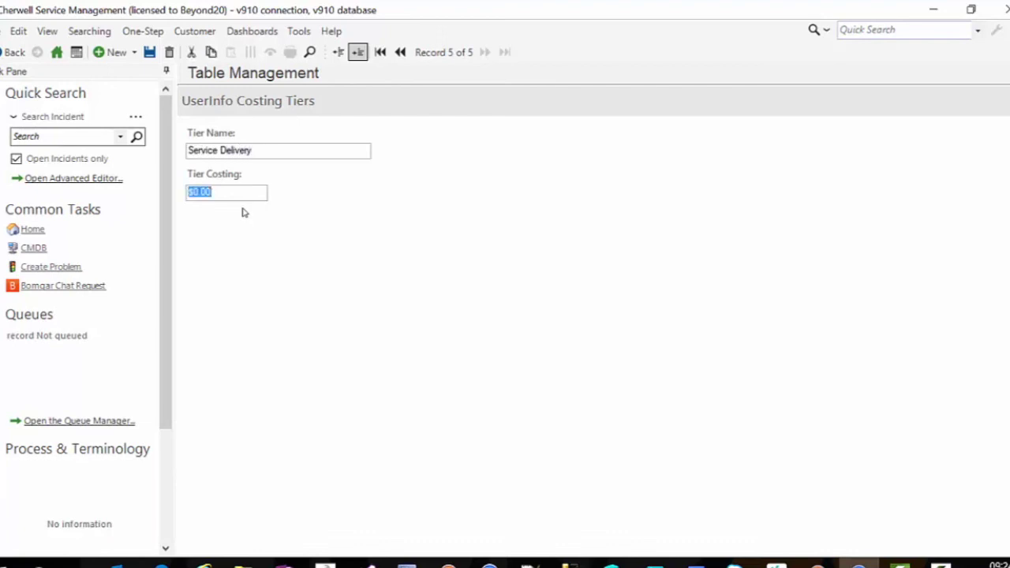
type("45")
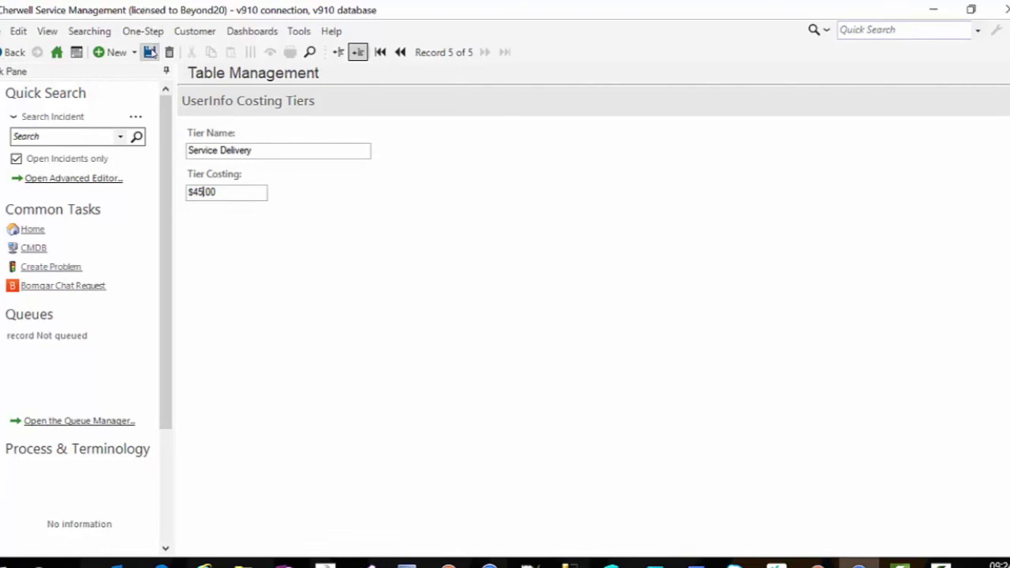
left_click(338, 53)
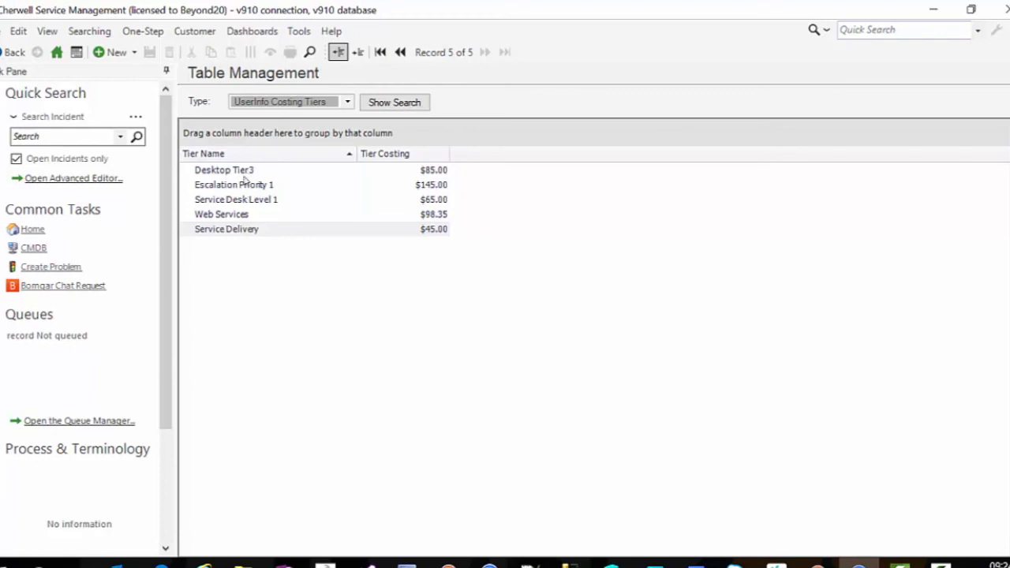
Switch Table Management to the UserInfo type and open the second user's record at its Costing Tier field.
left_click(346, 101)
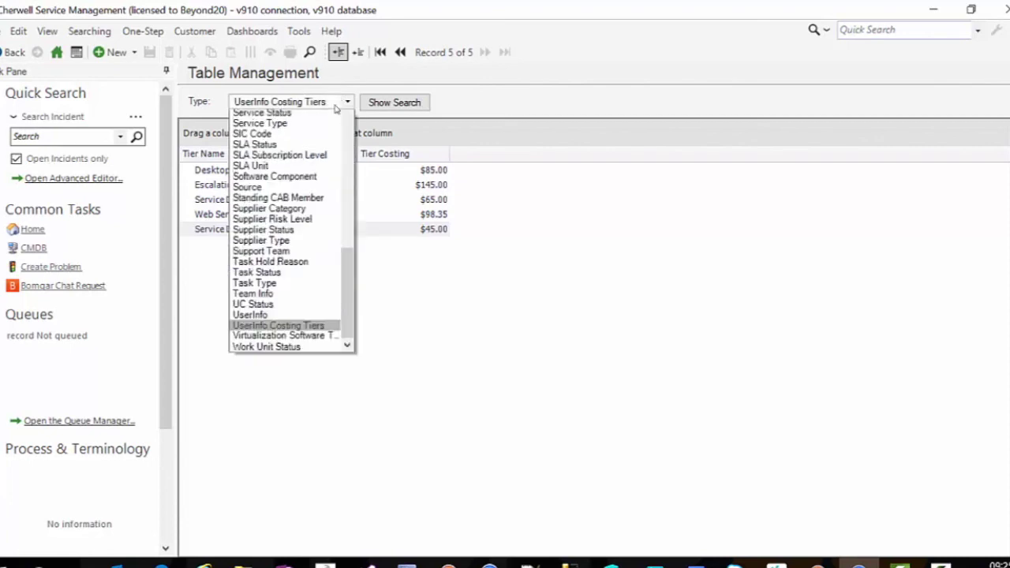
left_click(292, 392)
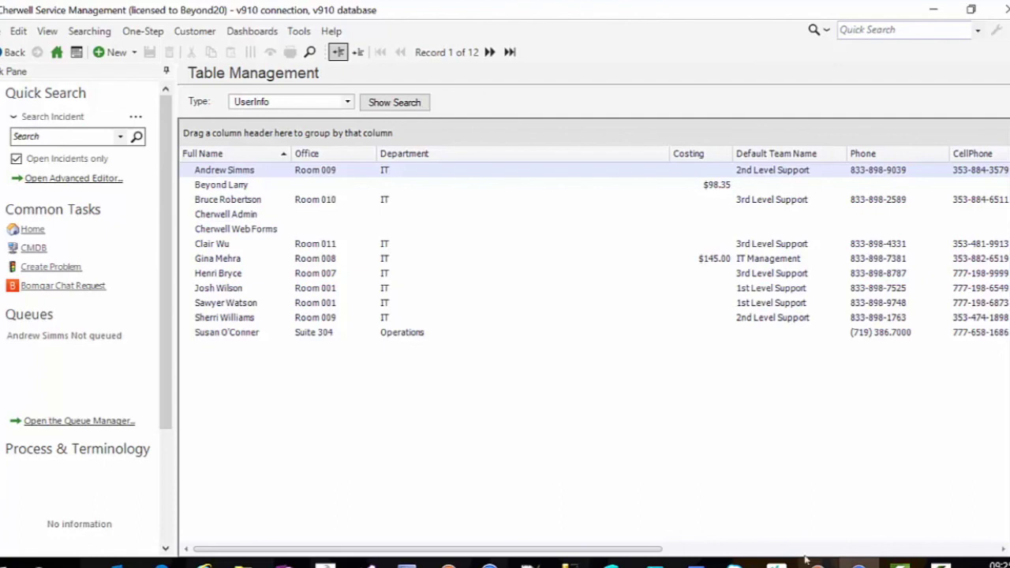
left_click(243, 186)
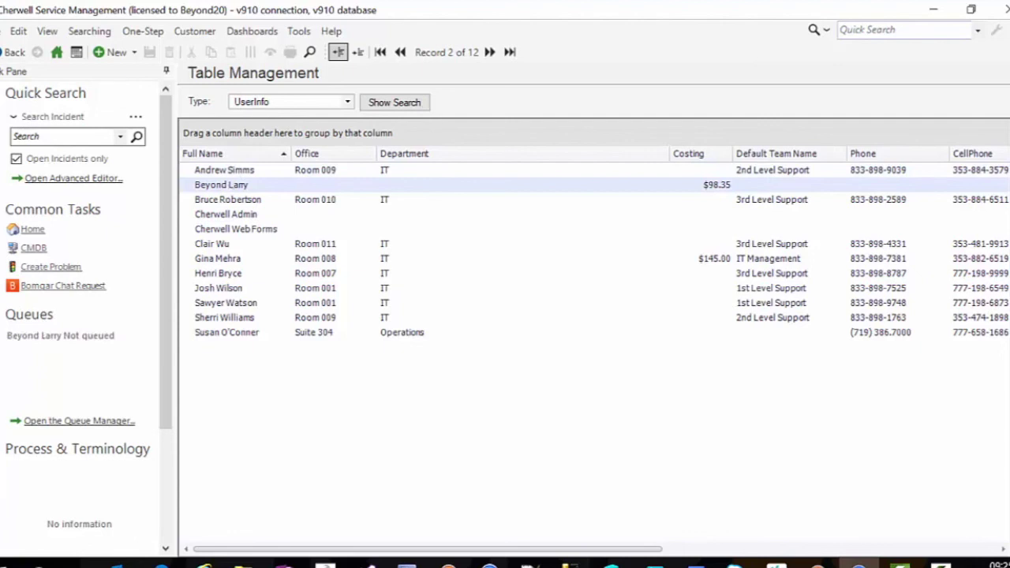
left_click(358, 51)
scroll(446, 417, "down", 3)
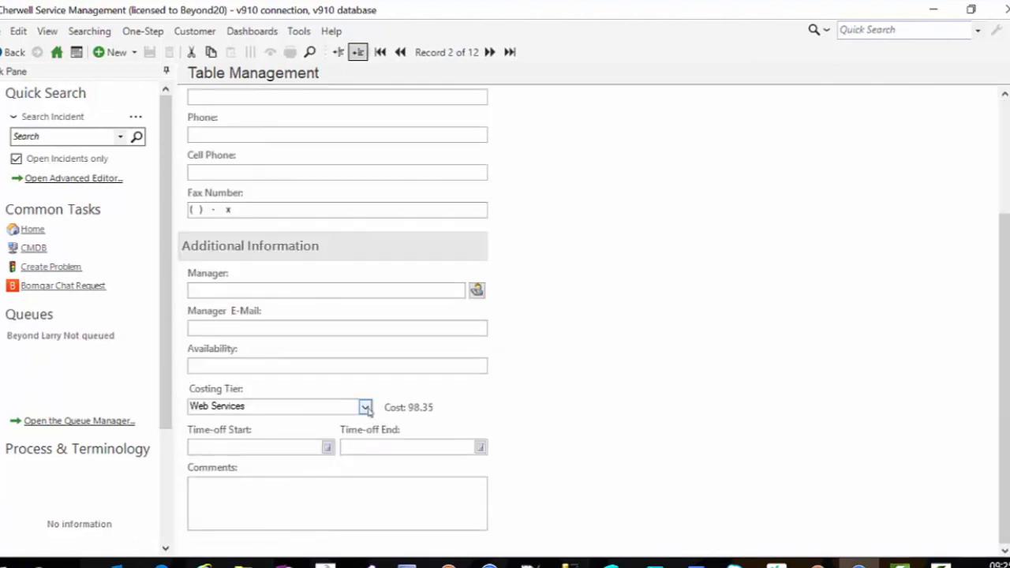
Try the Escalation Priority 1, Service Delivery and Web Services costing tiers on the user record to compare their costs.
left_click(341, 407)
left_click(265, 431)
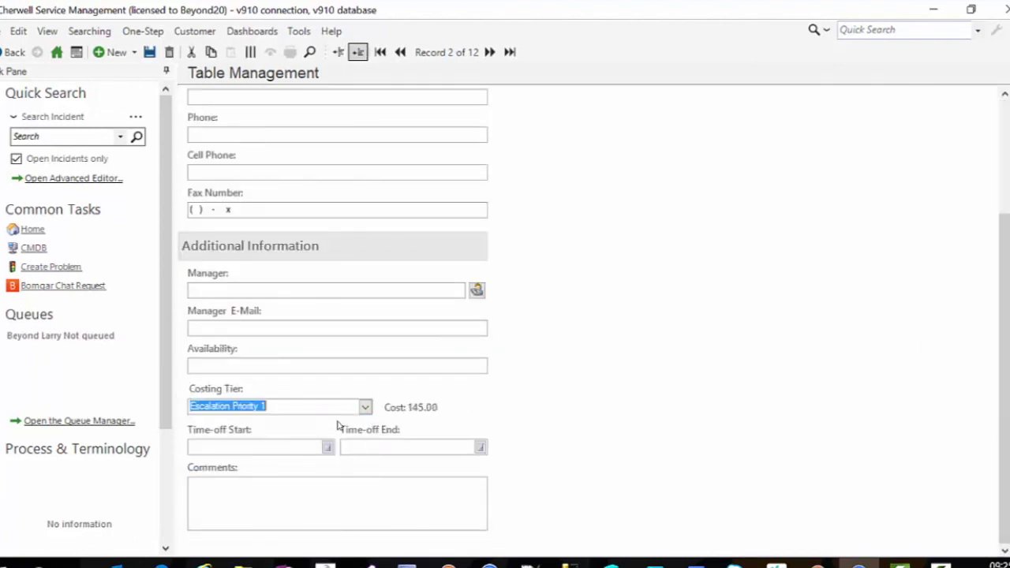
left_click(365, 407)
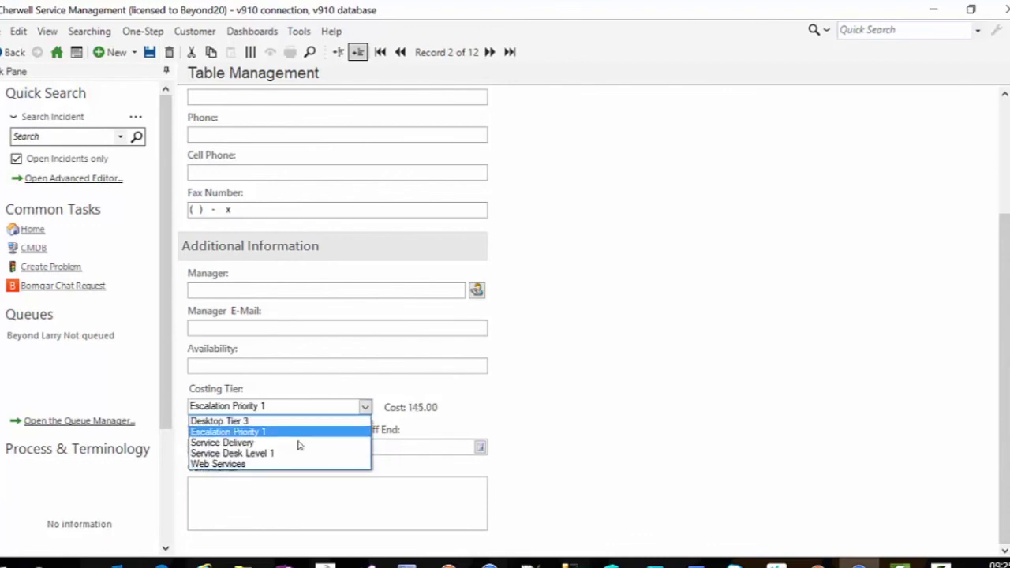
left_click(284, 443)
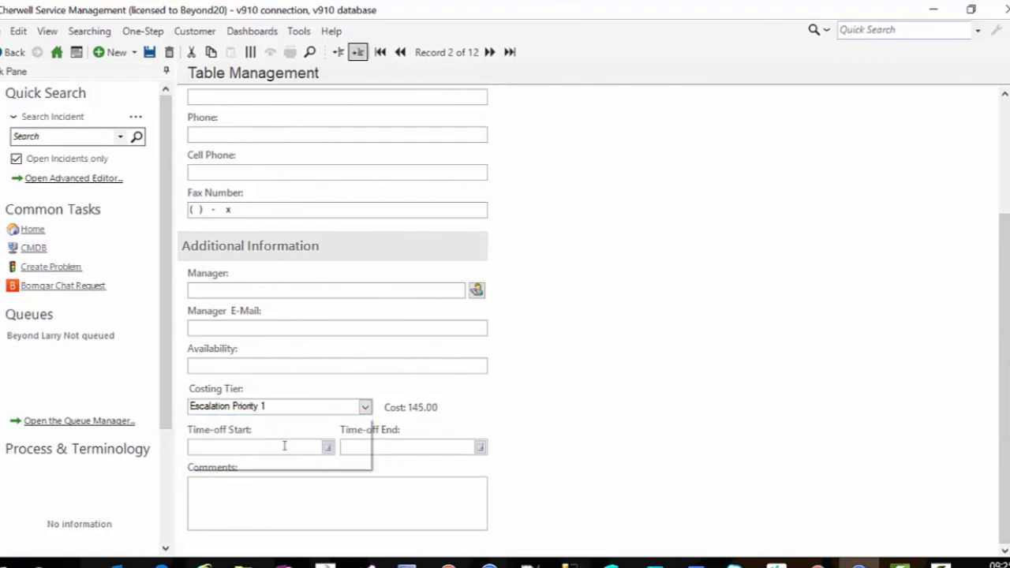
left_click(366, 406)
left_click(259, 462)
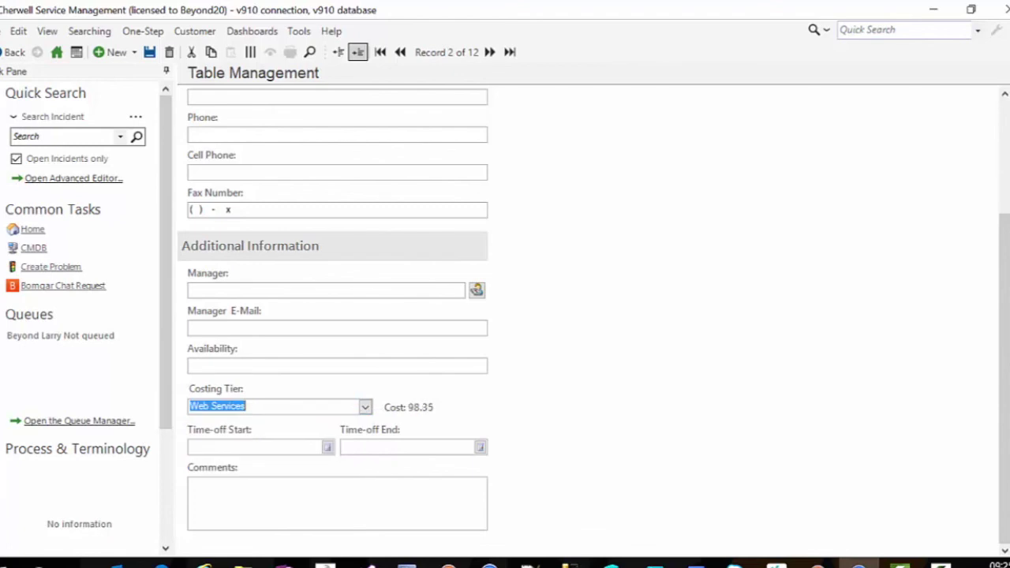
Switch the user's costing tier to Escalation Priority 1, back to Web Services, and to Desktop Tier 3 to check each cost.
left_click(365, 406)
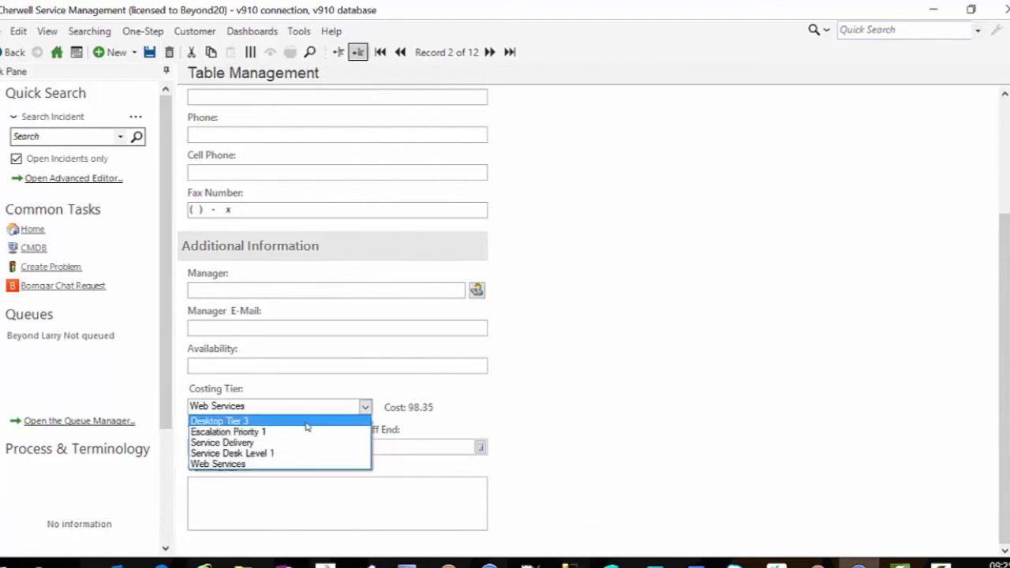
left_click(228, 432)
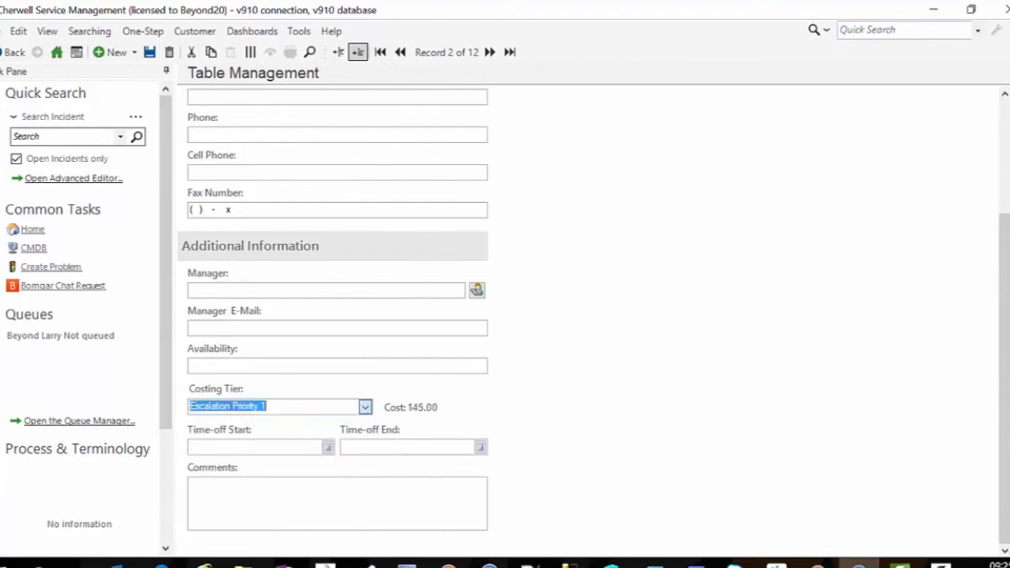
left_click(365, 407)
left_click(274, 465)
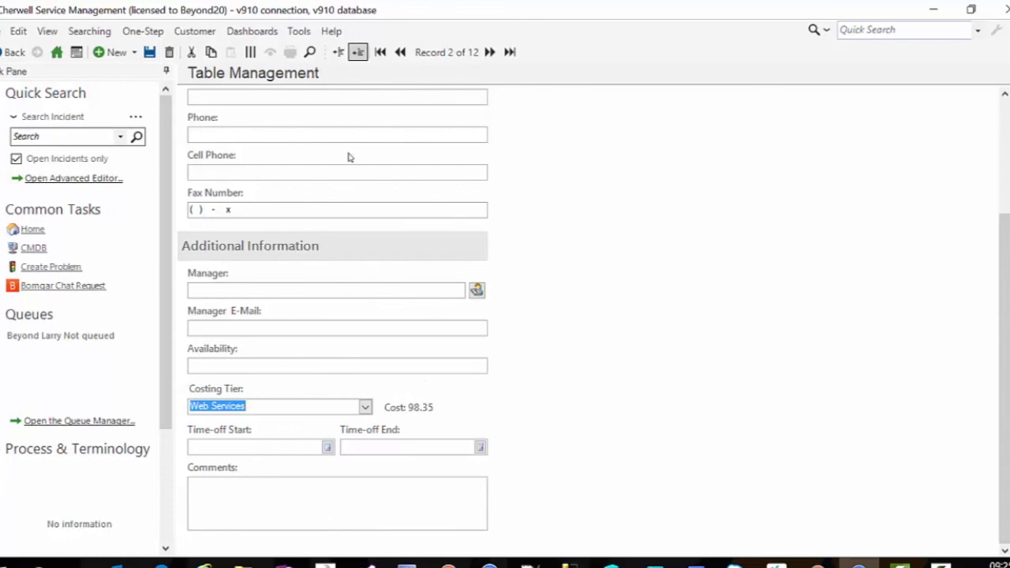
left_click(365, 407)
left_click(255, 421)
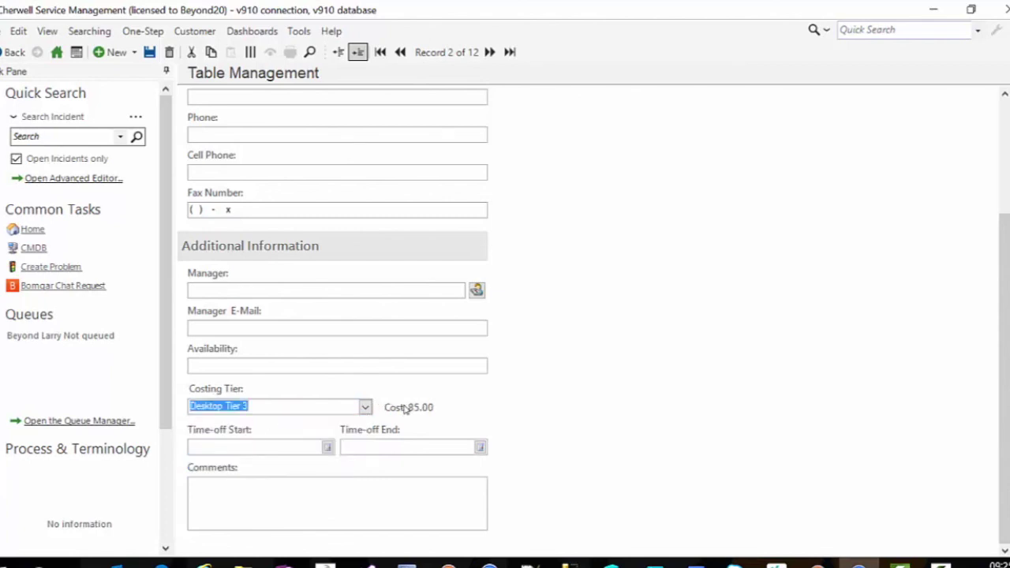
Try Escalation Priority 1 and the new Service Delivery tier as the user's costing tier.
left_click(365, 407)
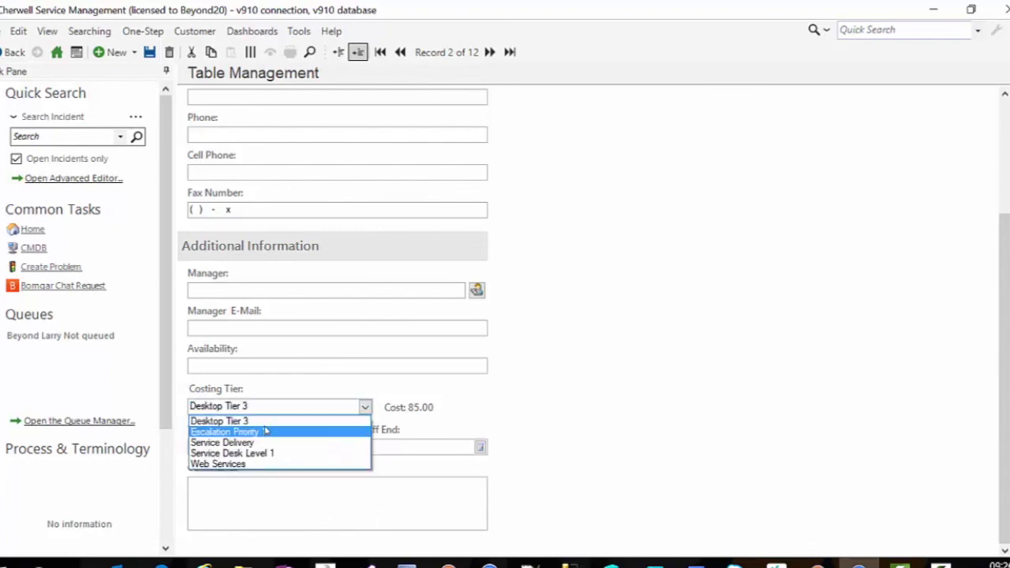
key("Escape")
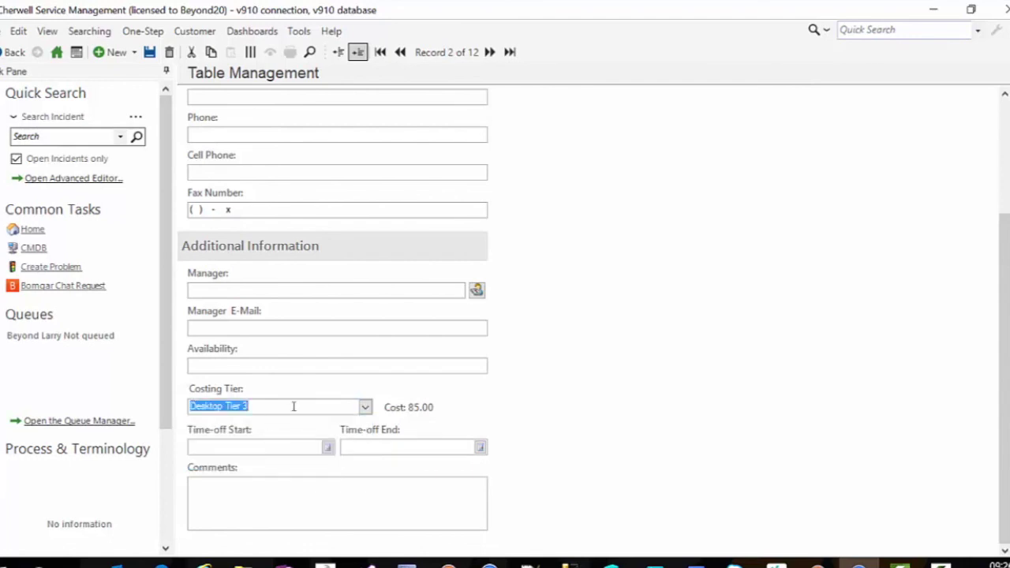
left_click(365, 406)
left_click(228, 431)
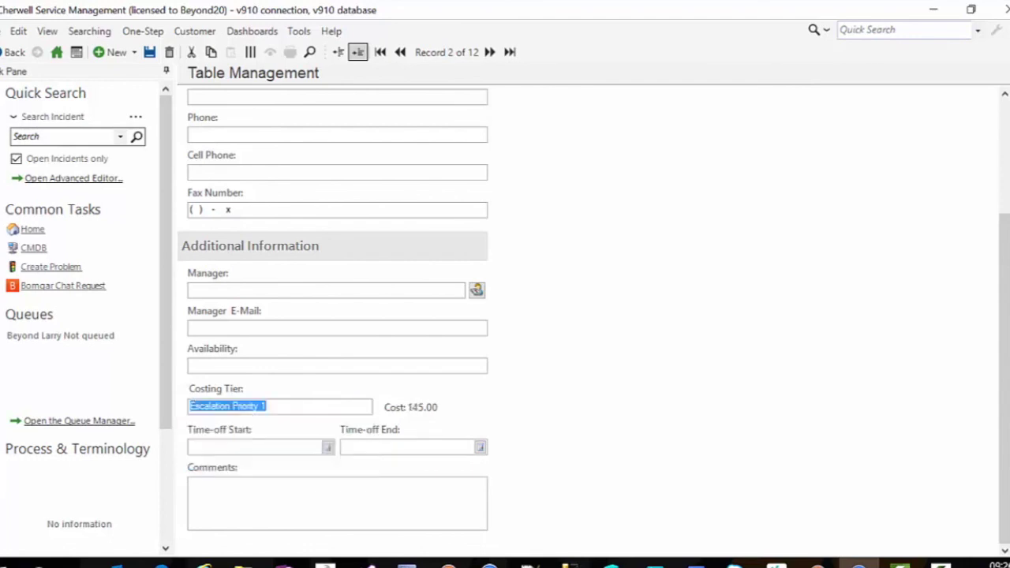
left_click(363, 407)
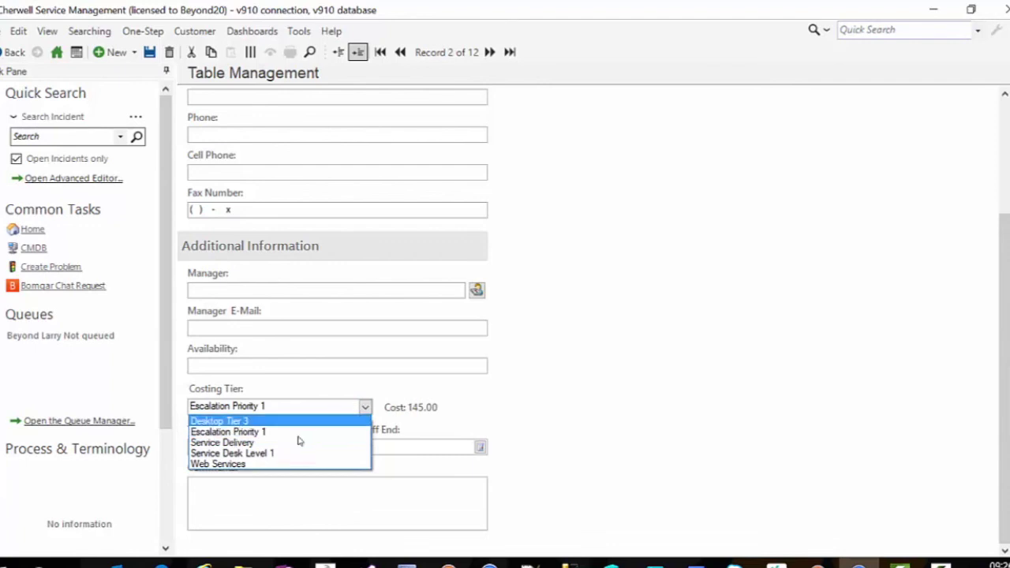
left_click(306, 439)
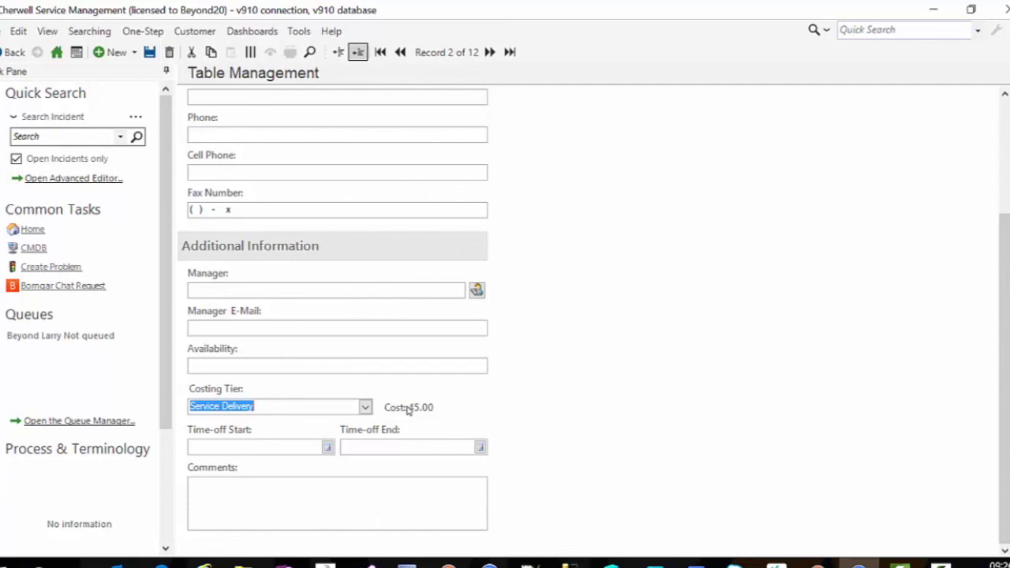
Set the user's costing tier to Web Services and save the record.
left_click(365, 406)
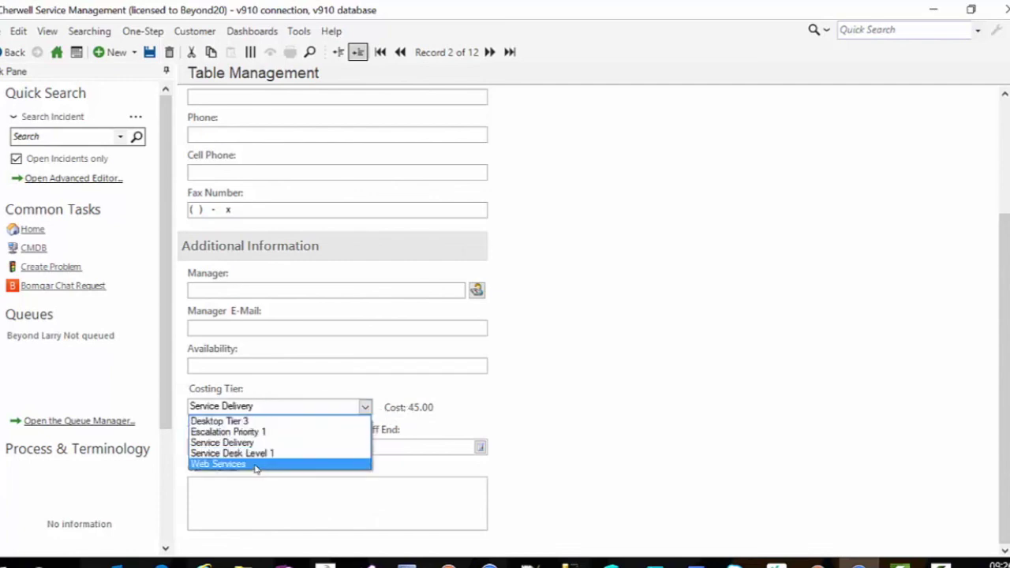
left_click(256, 464)
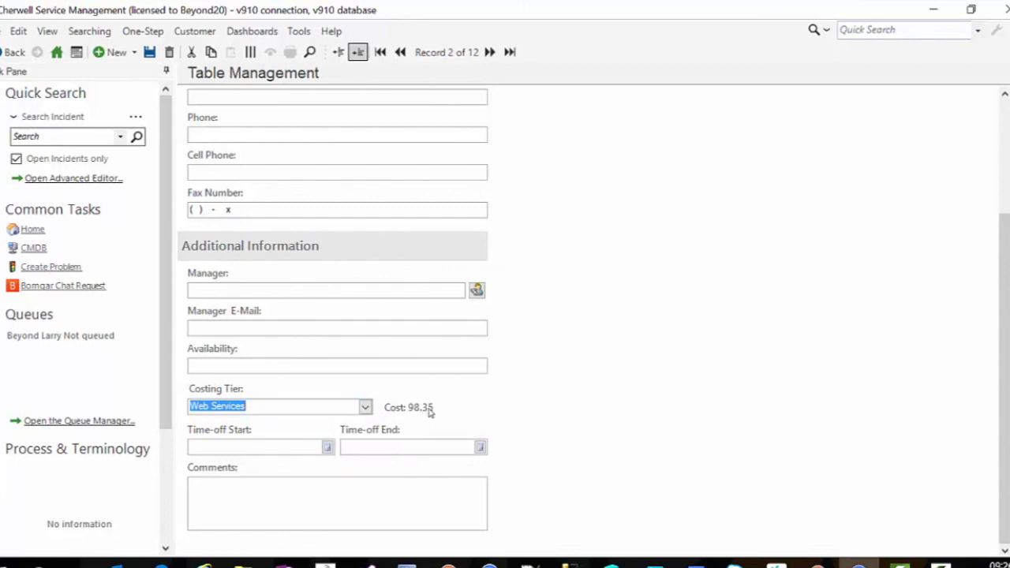
left_click(159, 58)
Search the open incidents, check the Monitor Issue incident's current cost and list its tasks in an enlarged area.
left_click(136, 137)
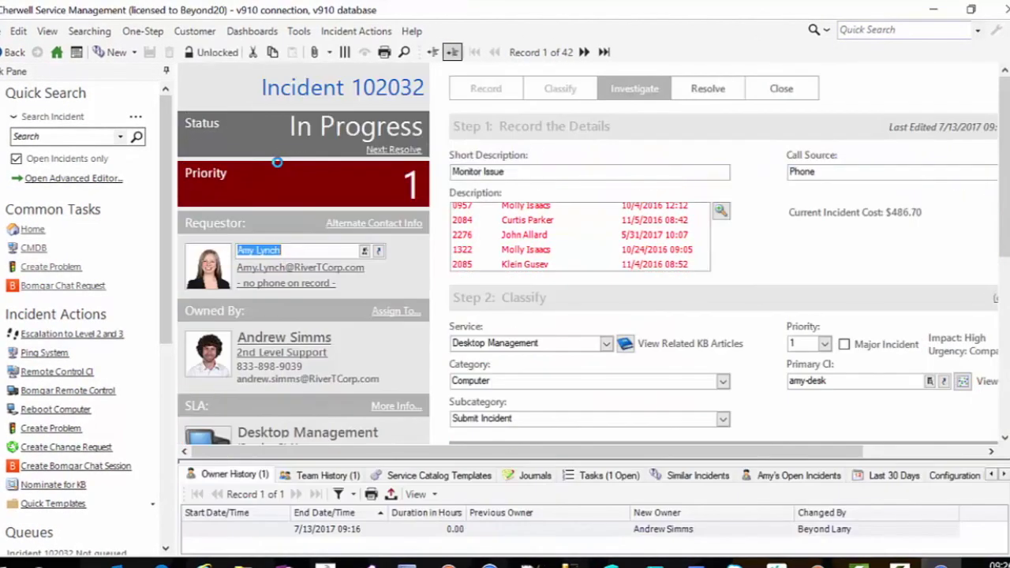
left_click_drag(746, 453, 812, 452)
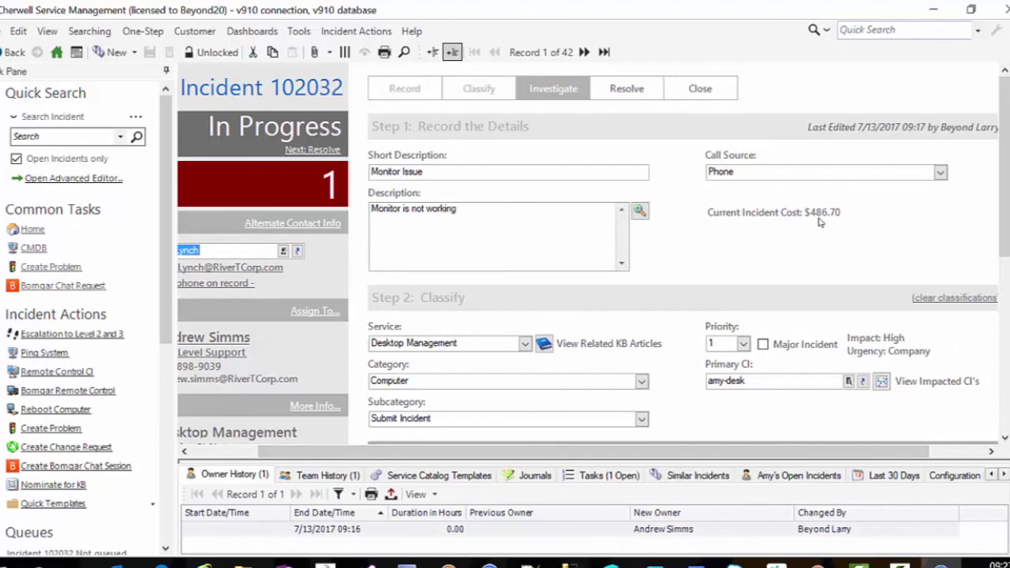
left_click(604, 474)
left_click_drag(604, 462, 596, 246)
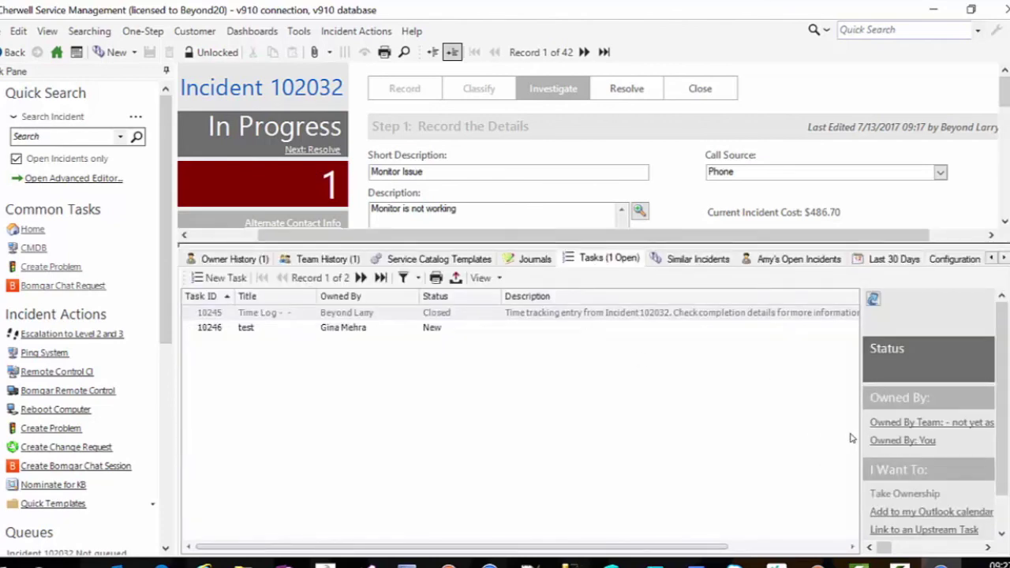
Examine the cost recorded on the incident's Time Log task and on its test task.
left_click_drag(599, 386, 533, 387)
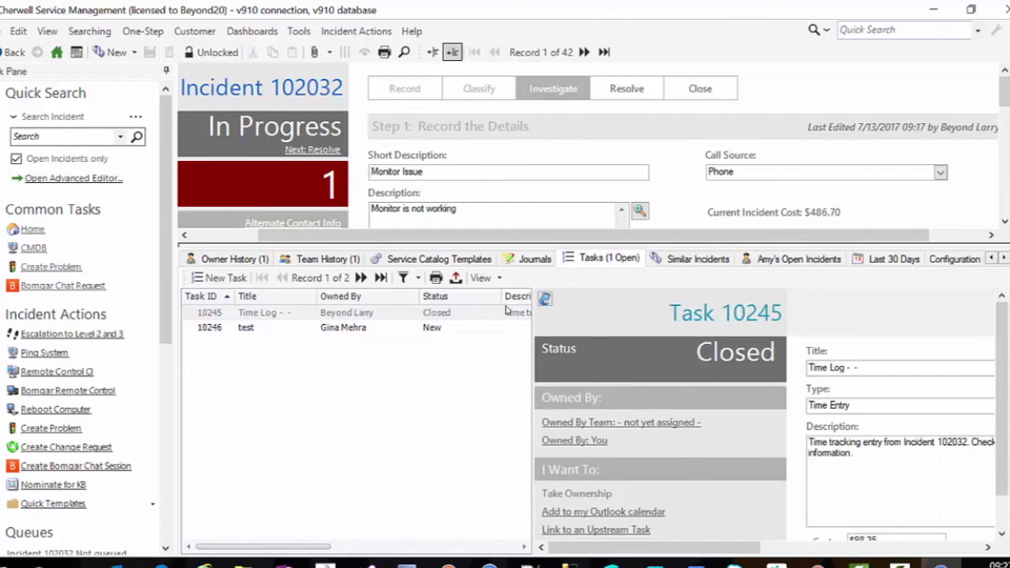
left_click_drag(725, 553, 777, 552)
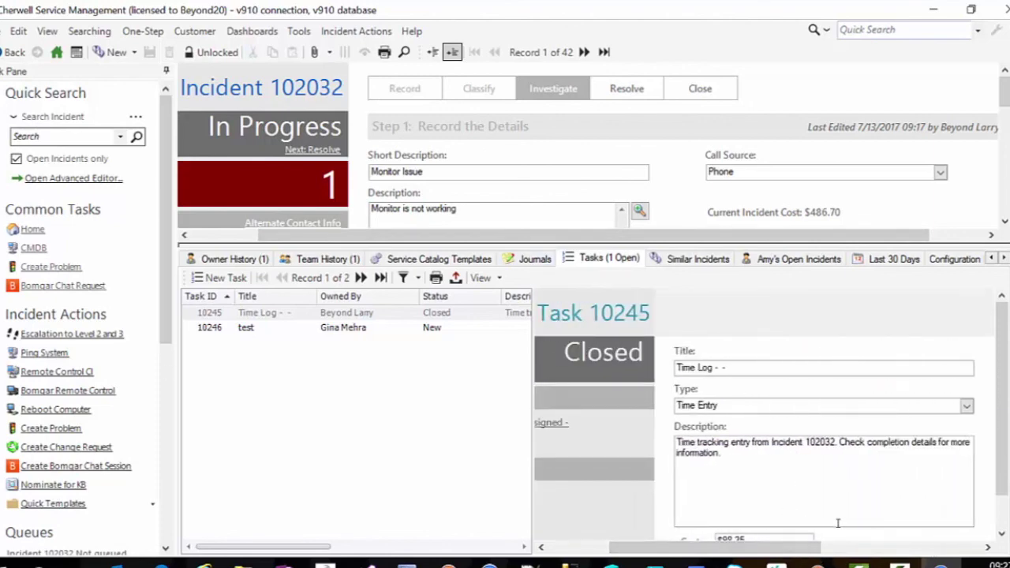
scroll(838, 522, "down", 1)
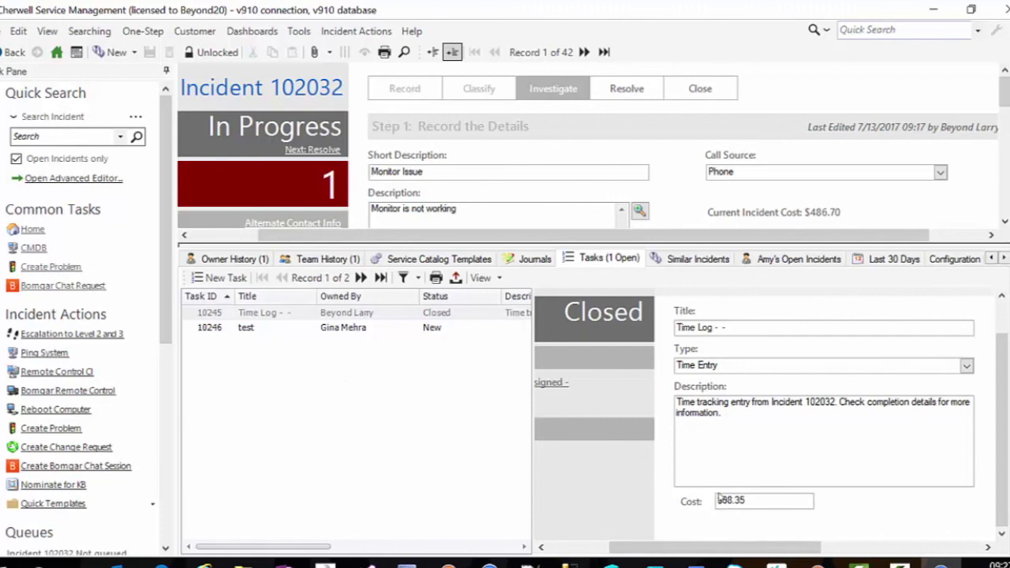
left_click(436, 331)
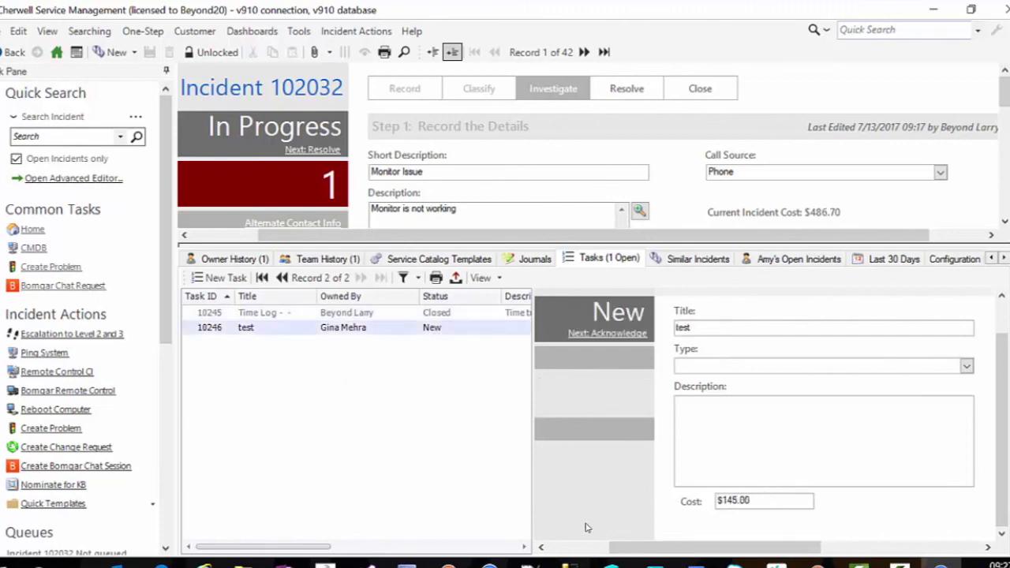
Set the tracked time spent on the incident's open test task to 4 hours.
left_click_drag(650, 548, 797, 539)
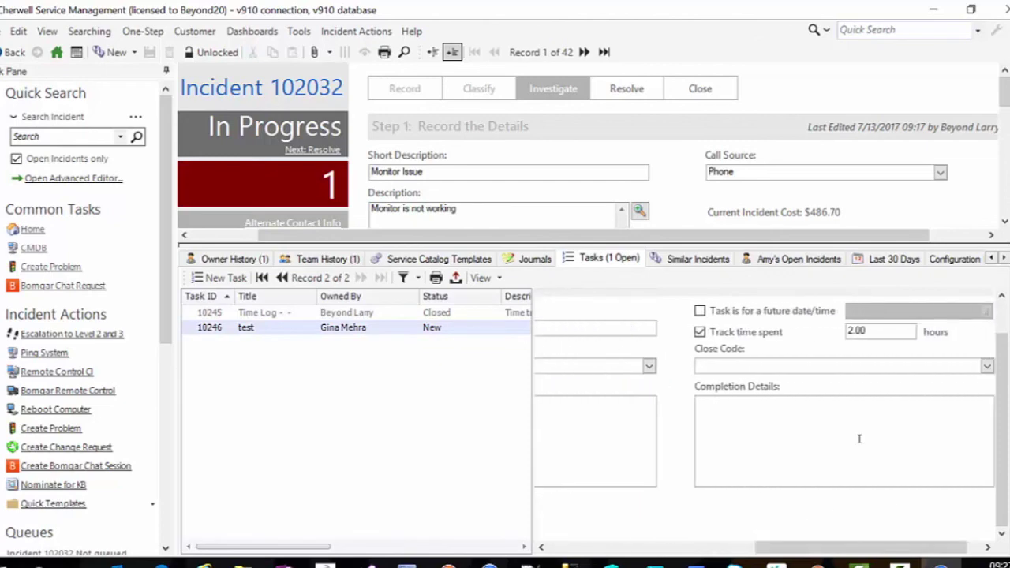
left_click(849, 333)
key("Delete")
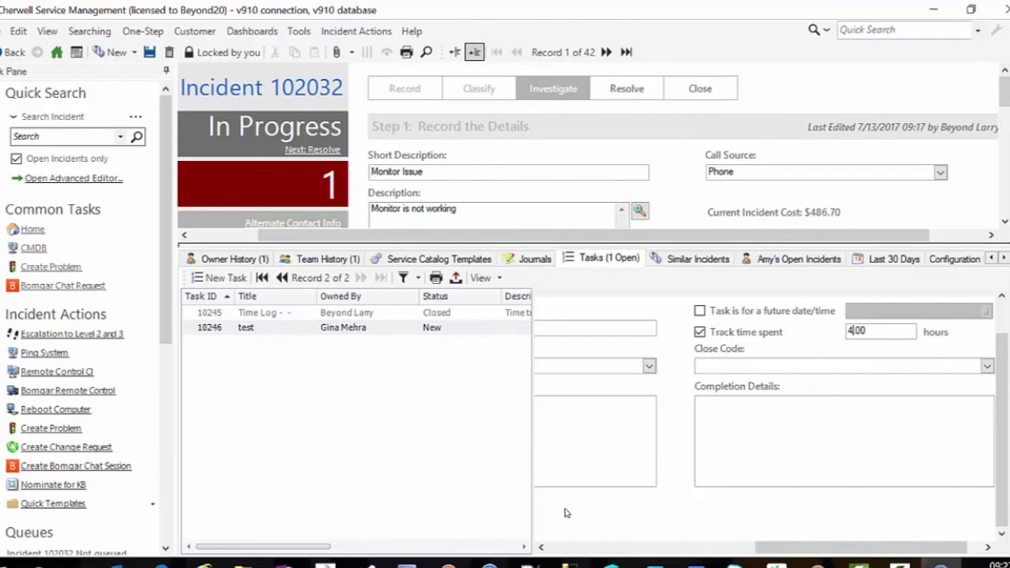
Acknowledge the open test task and close it with the close code Completed.
left_click(562, 546)
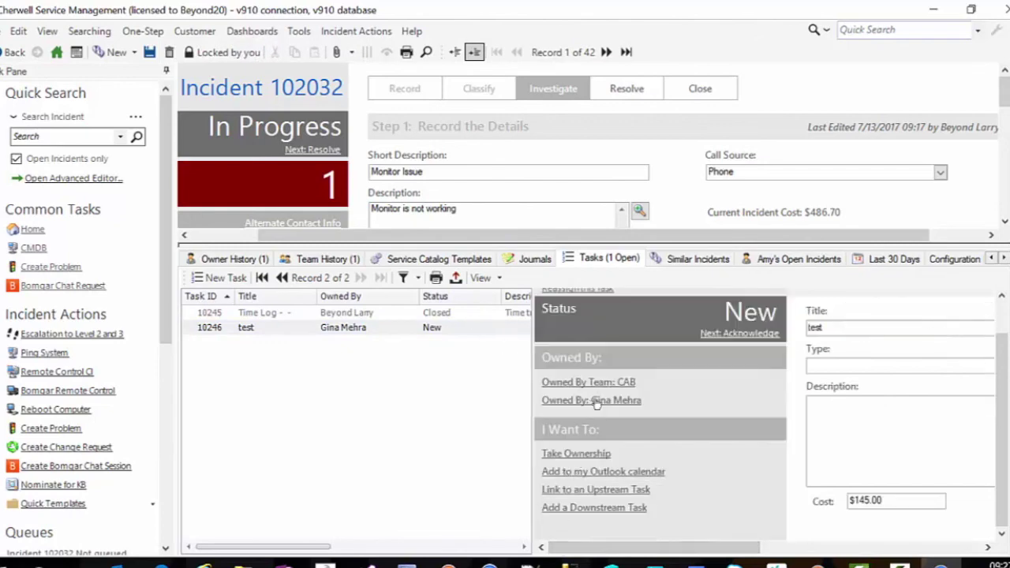
left_click(740, 333)
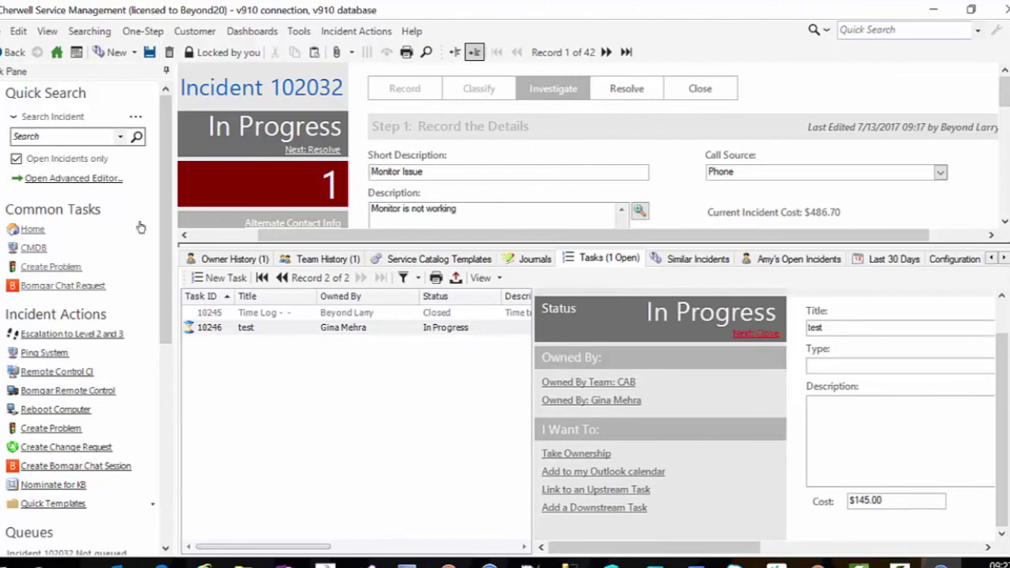
left_click(756, 333)
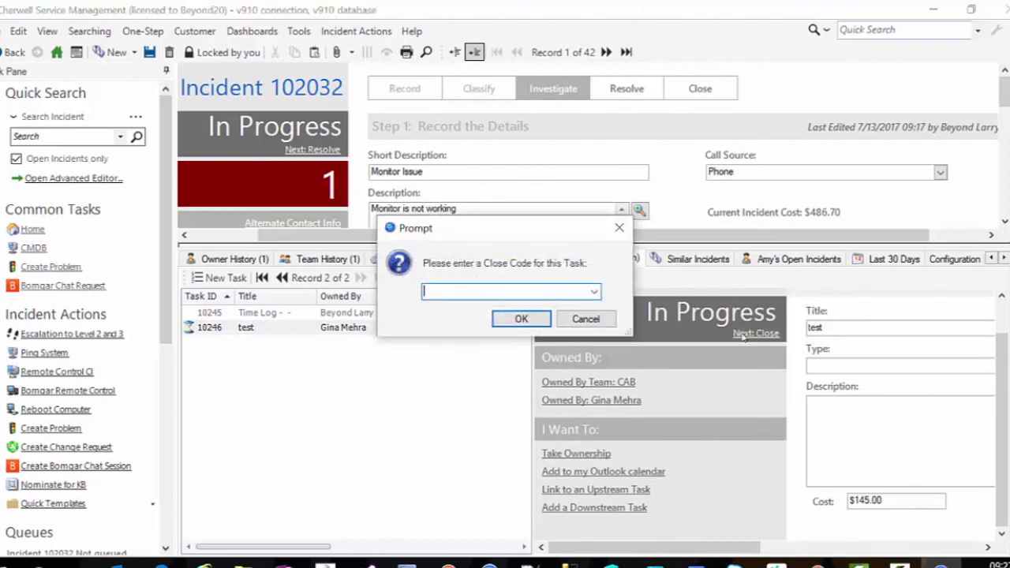
left_click(593, 292)
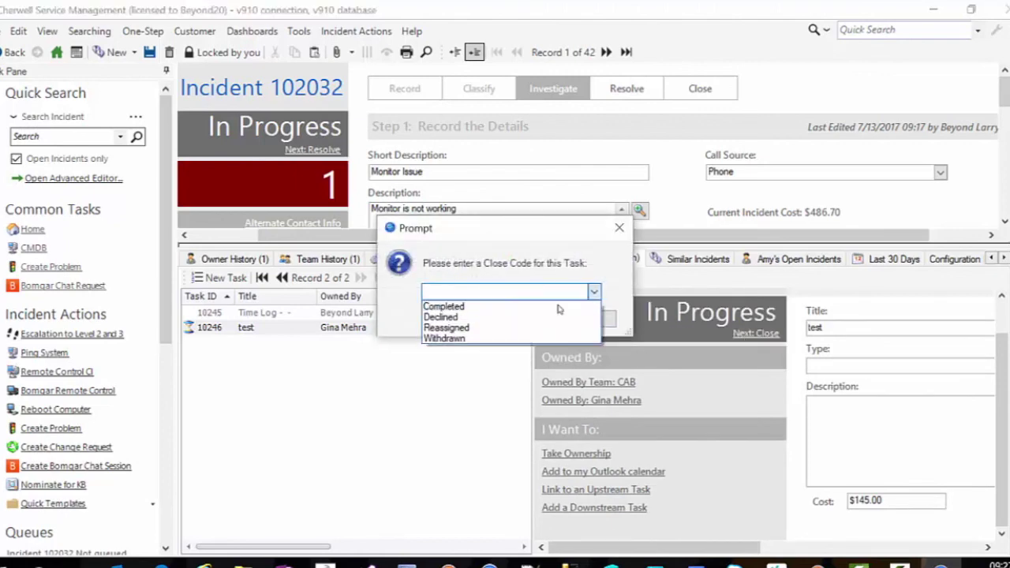
left_click(493, 307)
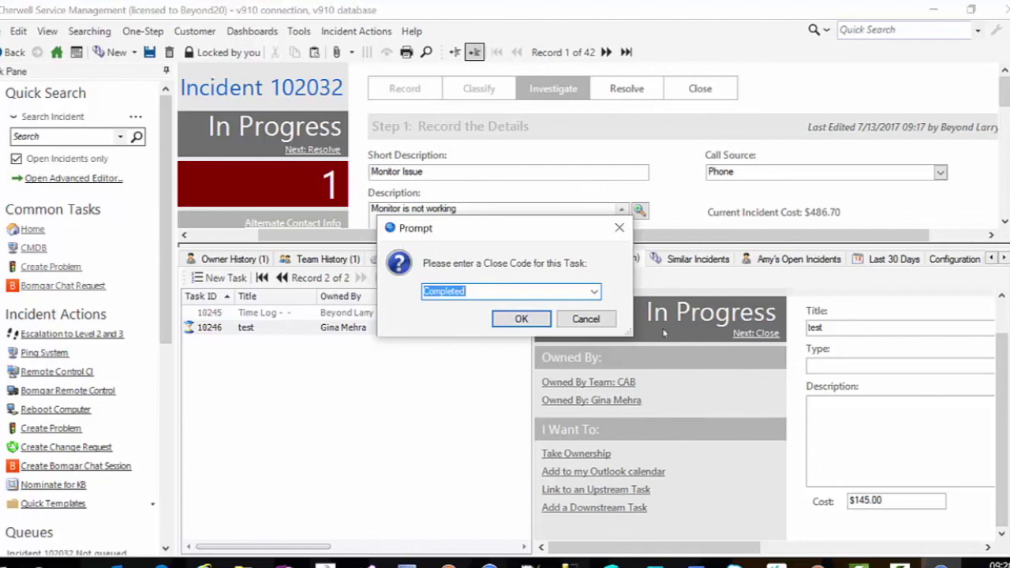
left_click(521, 319)
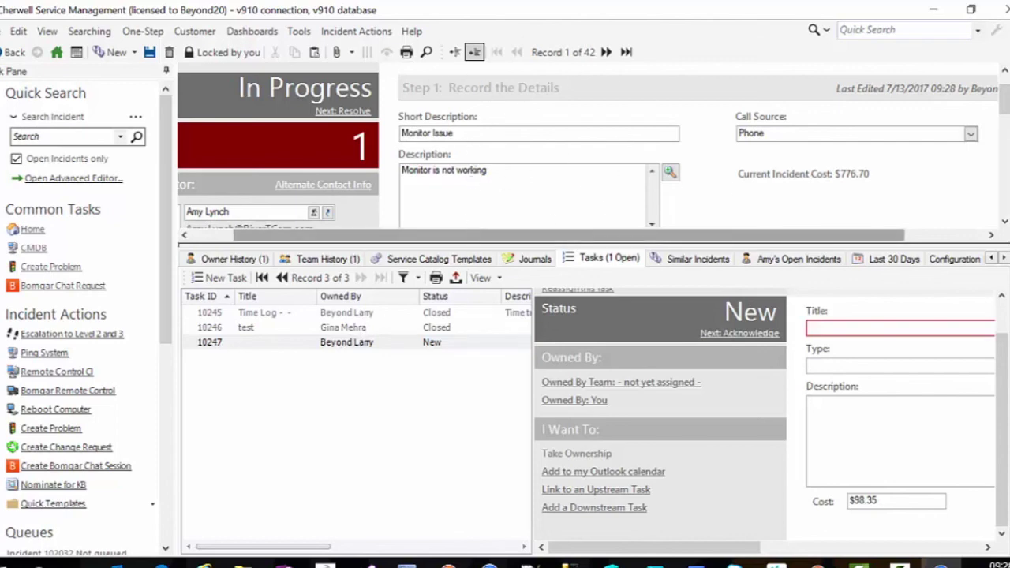
Title the new task "test", track 2 hours of time spent on it and save the incident.
left_click_drag(473, 235, 571, 235)
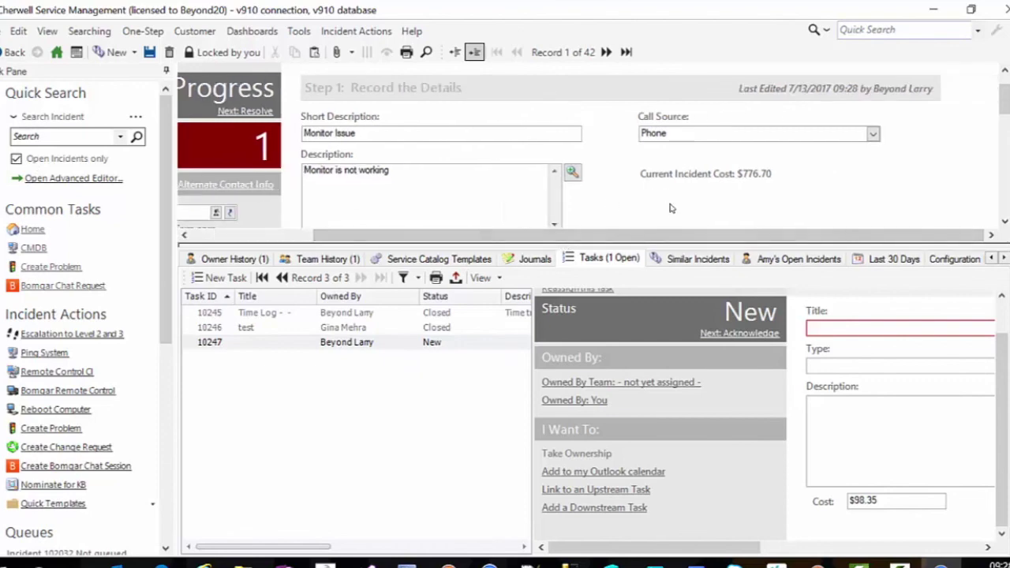
left_click(855, 327)
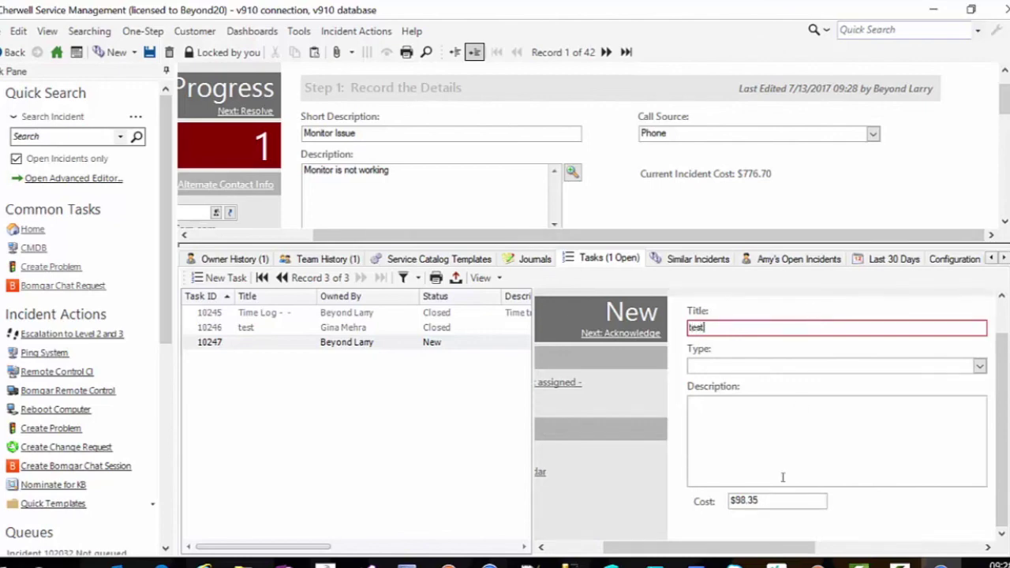
left_click_drag(669, 546, 843, 544)
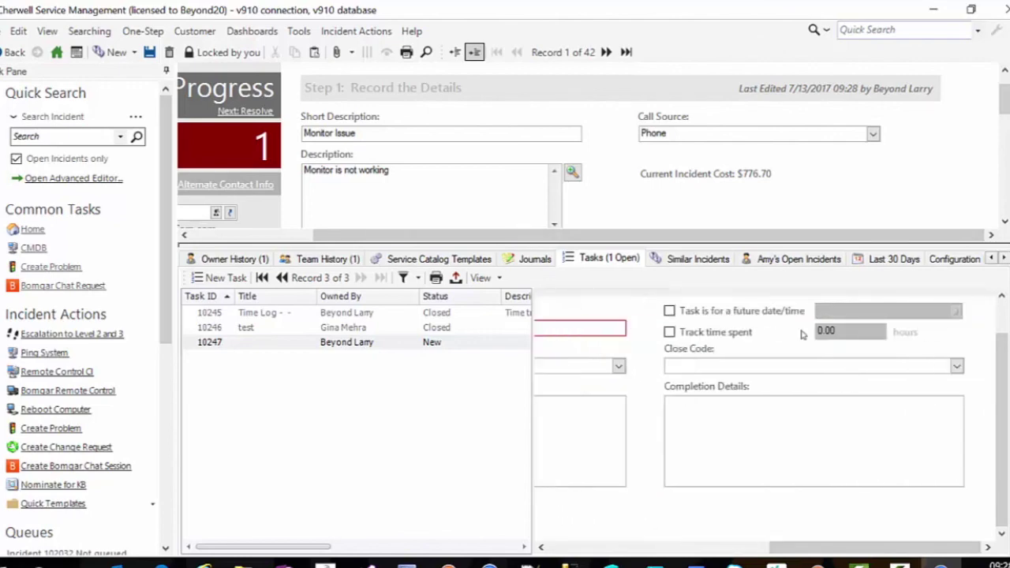
left_click(746, 332)
key("Tab")
type("2")
key("Tab")
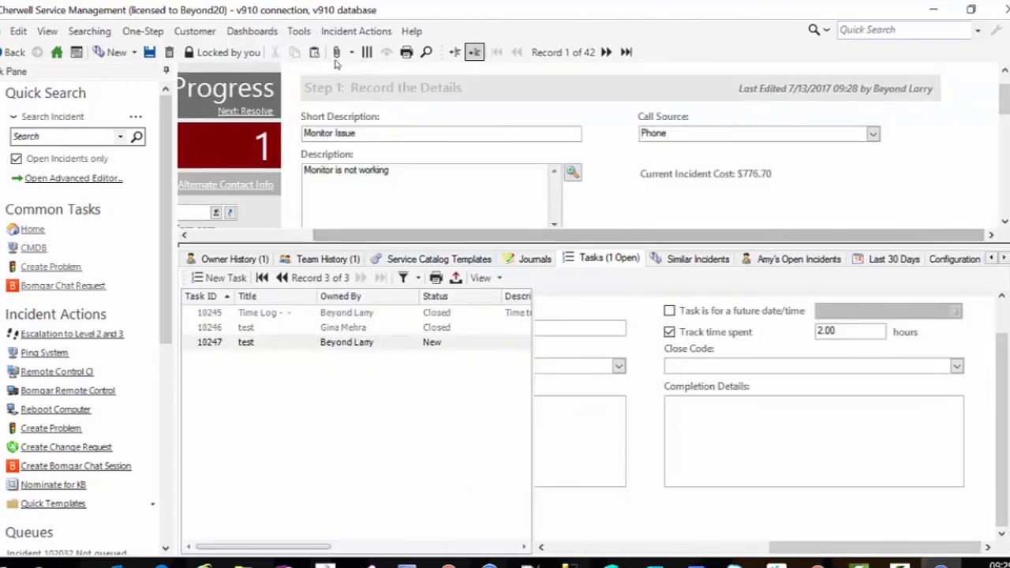
left_click(149, 52)
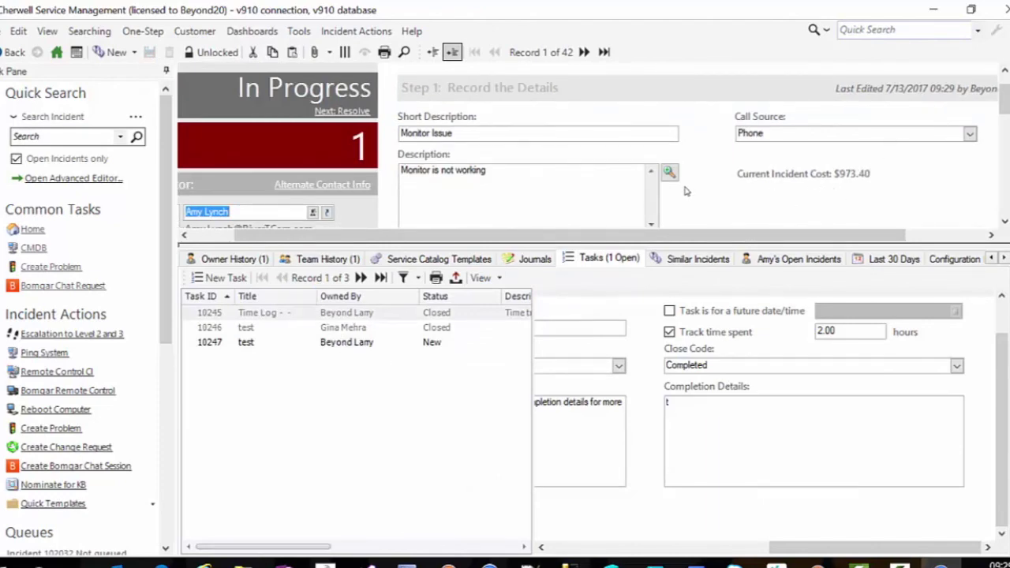
Set the Time Log task's time spent to 4 hours, save the incident and check the task's cost.
left_click(818, 330)
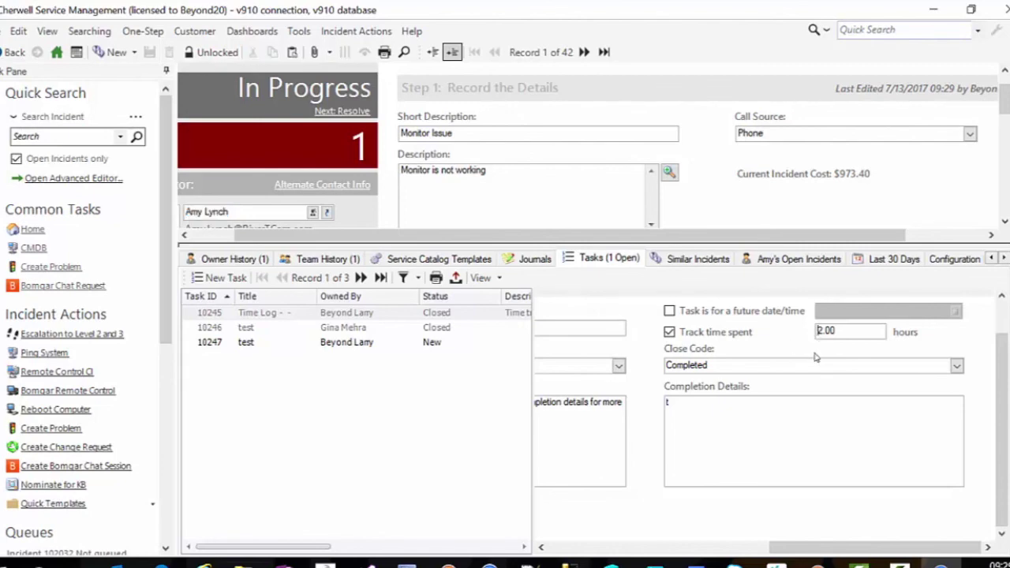
key("BackSpace")
type("4")
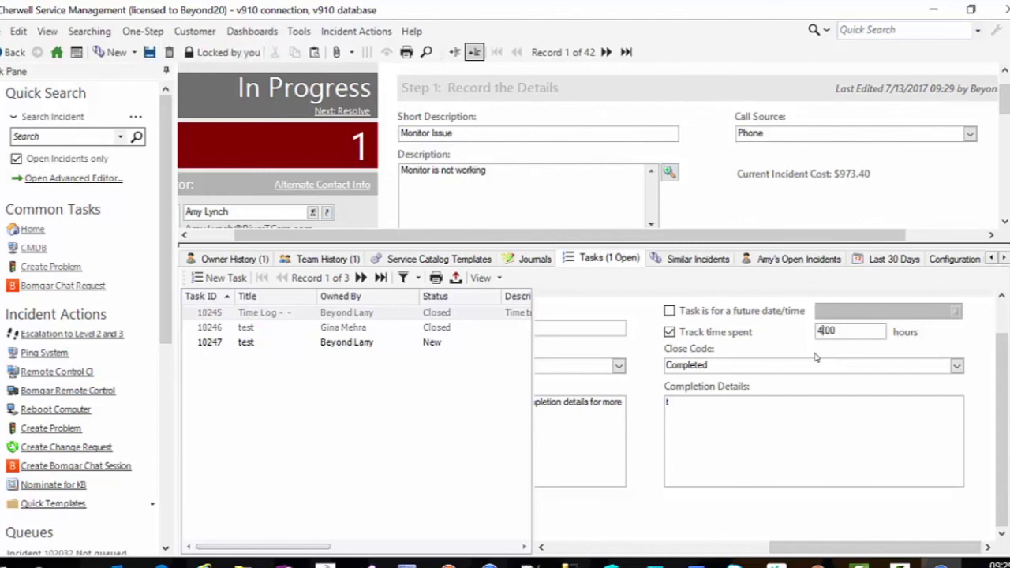
left_click(149, 52)
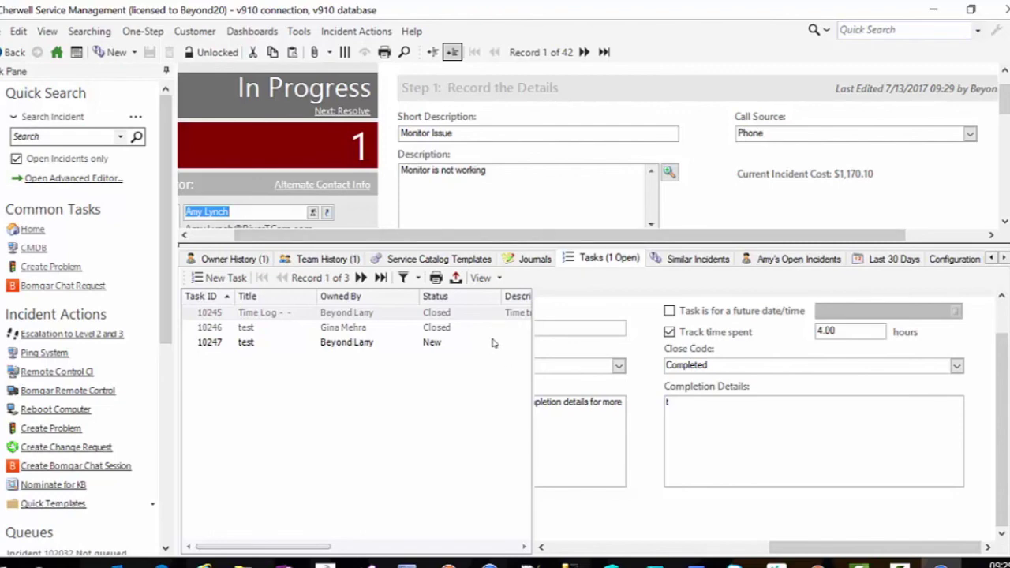
left_click(550, 545)
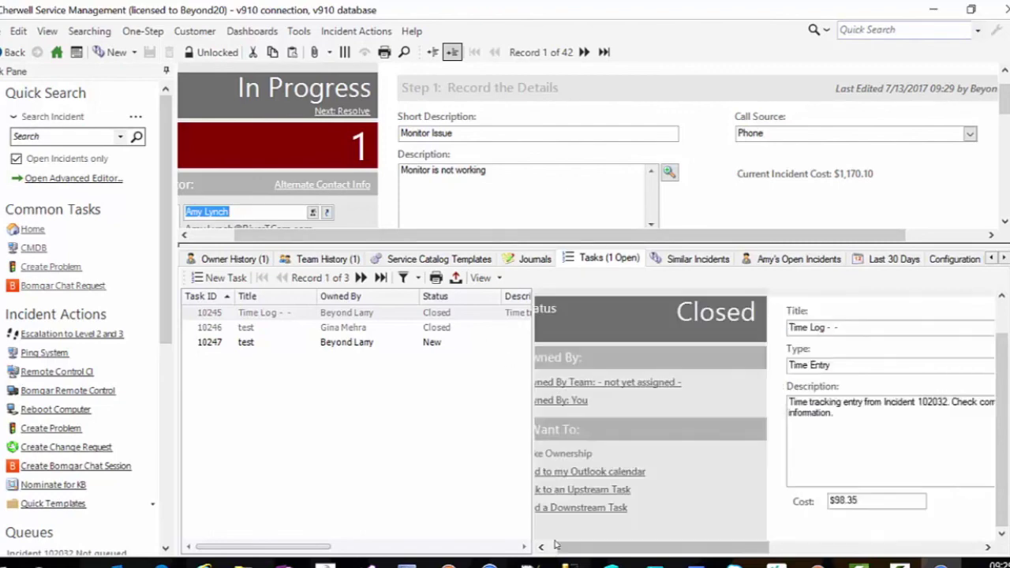
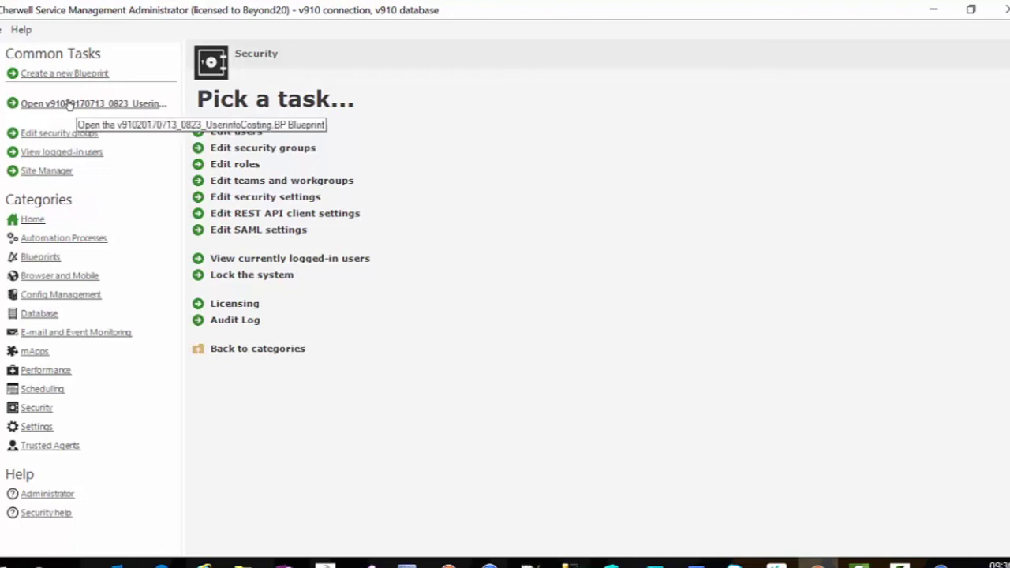
left_click(70, 104)
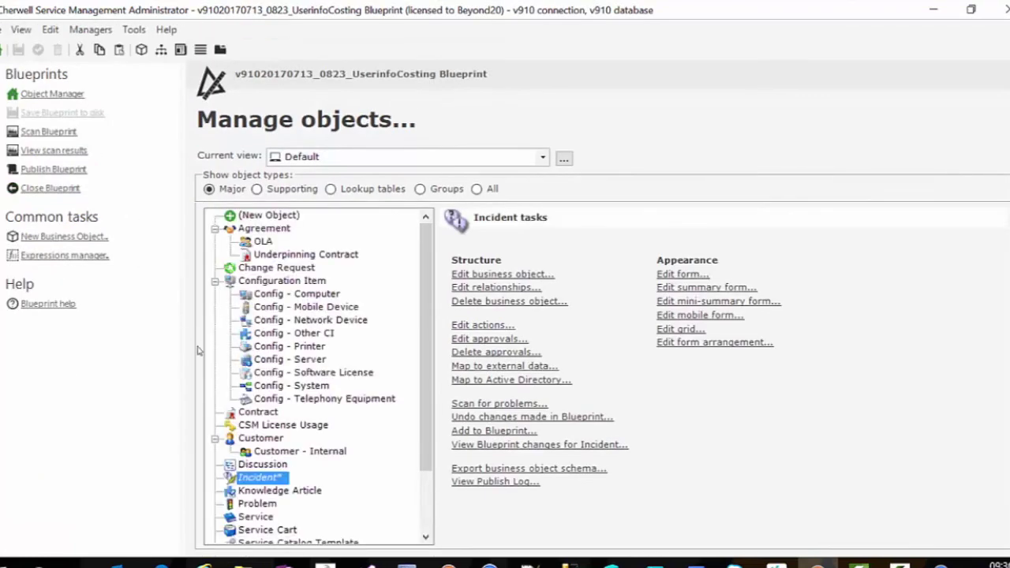
left_click(330, 189)
scroll(411, 378, "down", 15)
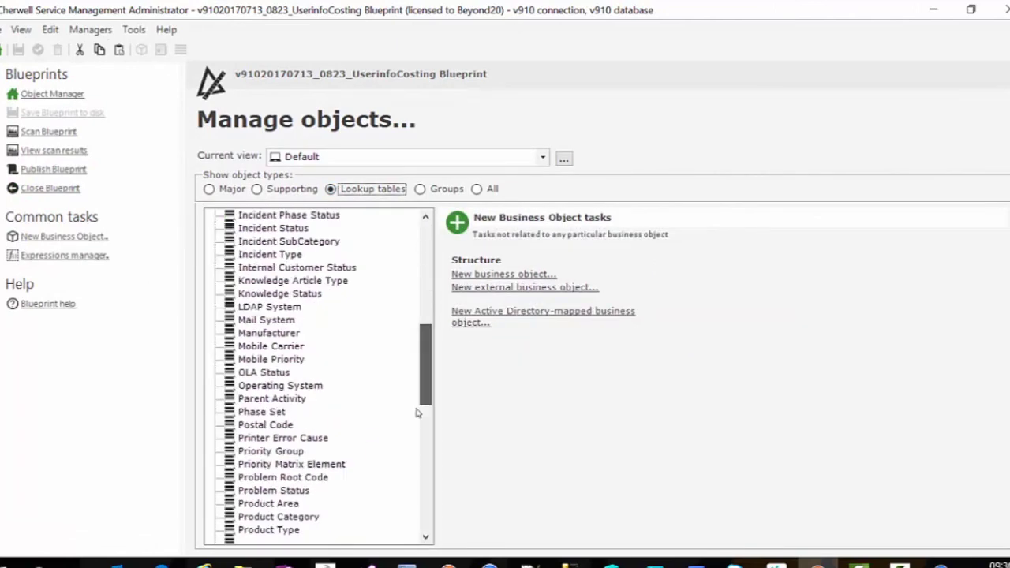
left_click(288, 504)
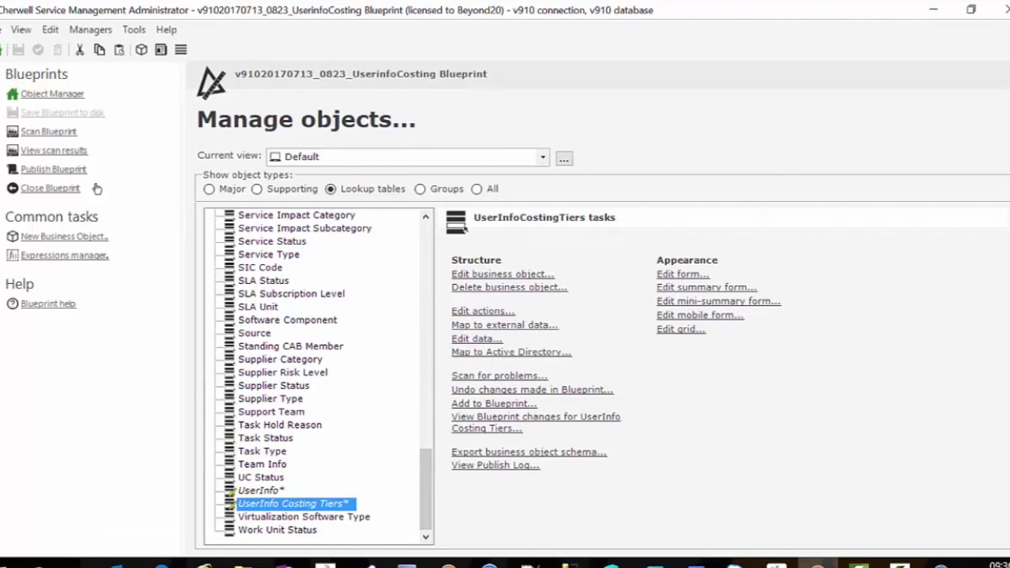
left_click(680, 277)
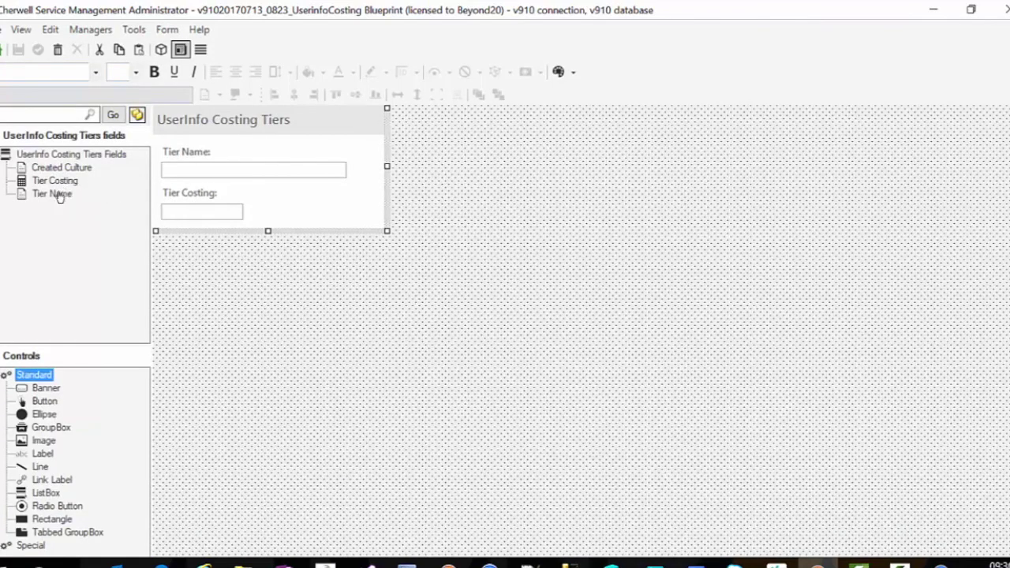
Examine the Tier Costing field's general, help, save and validation properties without changing them.
right_click(56, 188)
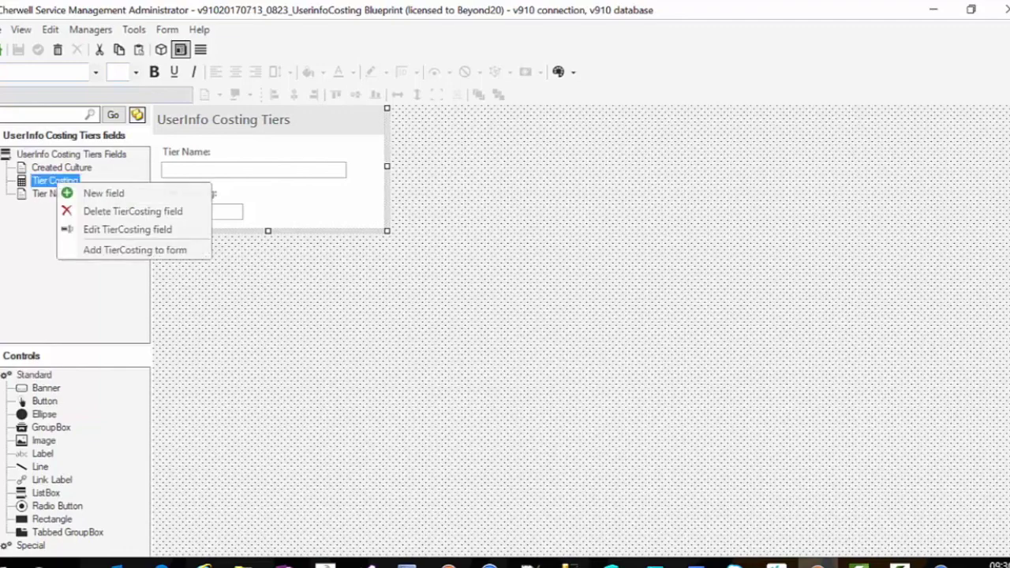
left_click(88, 226)
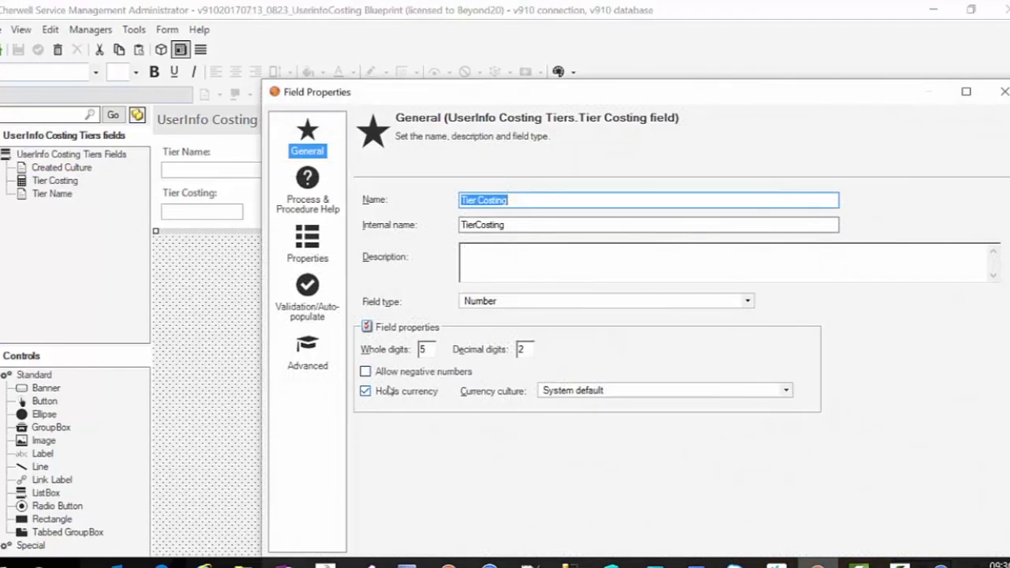
left_click(317, 221)
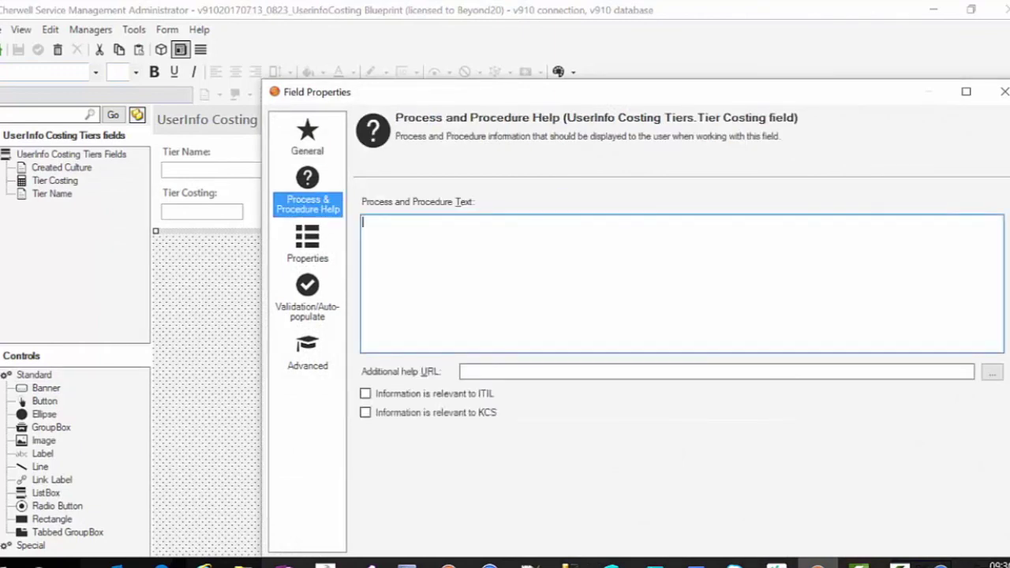
left_click(299, 263)
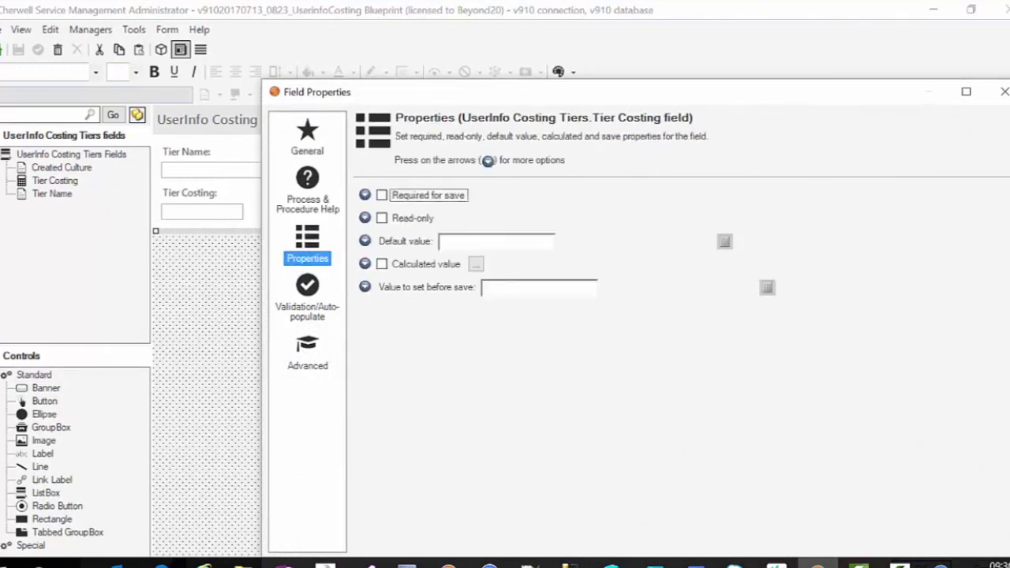
left_click(307, 309)
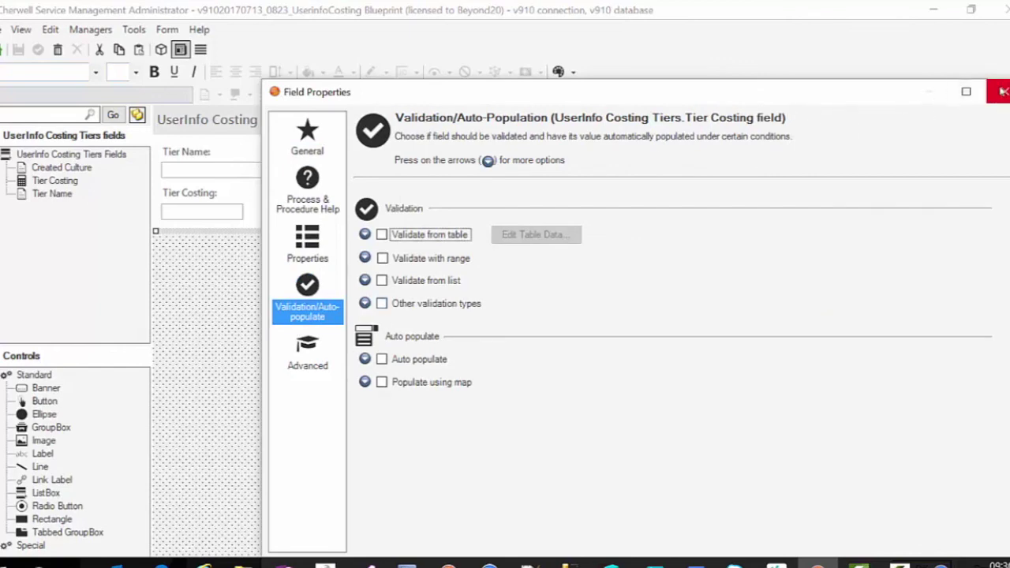
left_click(1000, 92)
Examine the Tier Name field's general and validation properties without changing them.
left_click(52, 193)
right_click(52, 193)
left_click(98, 241)
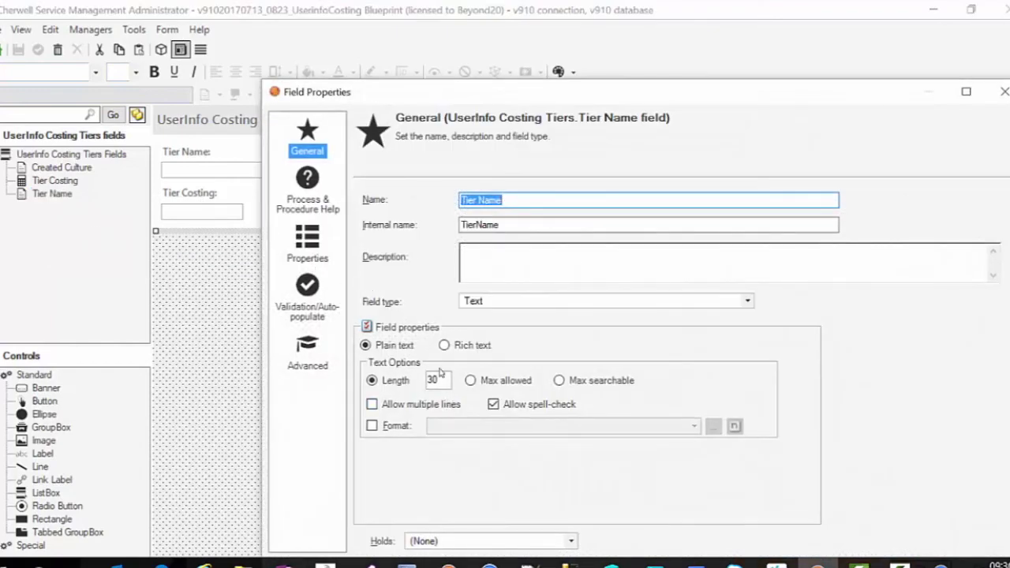
left_click(332, 306)
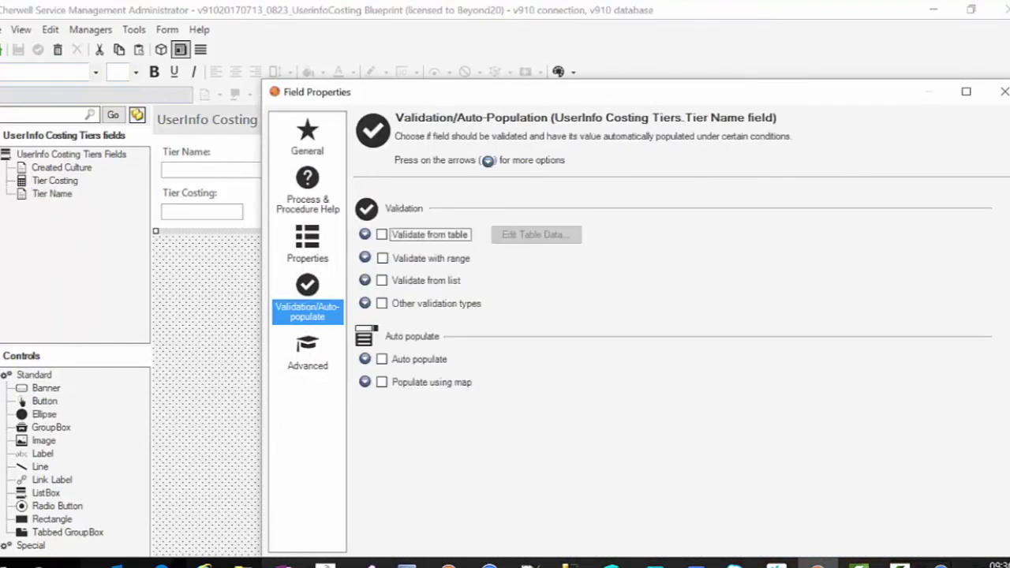
left_click(1005, 92)
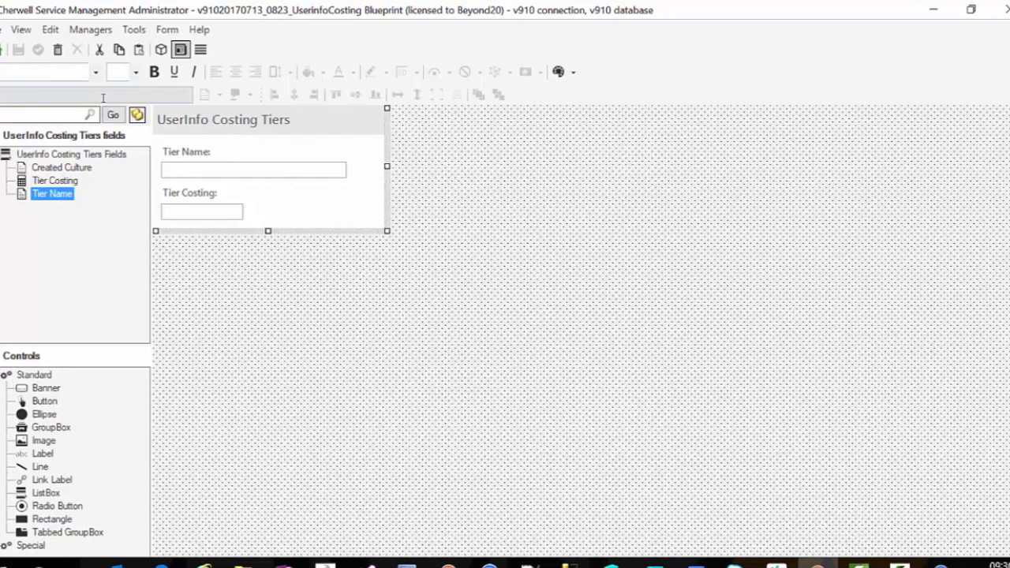
Open the UserInfo lookup business object from the object manager and review its general properties without changing them.
left_click(2, 50)
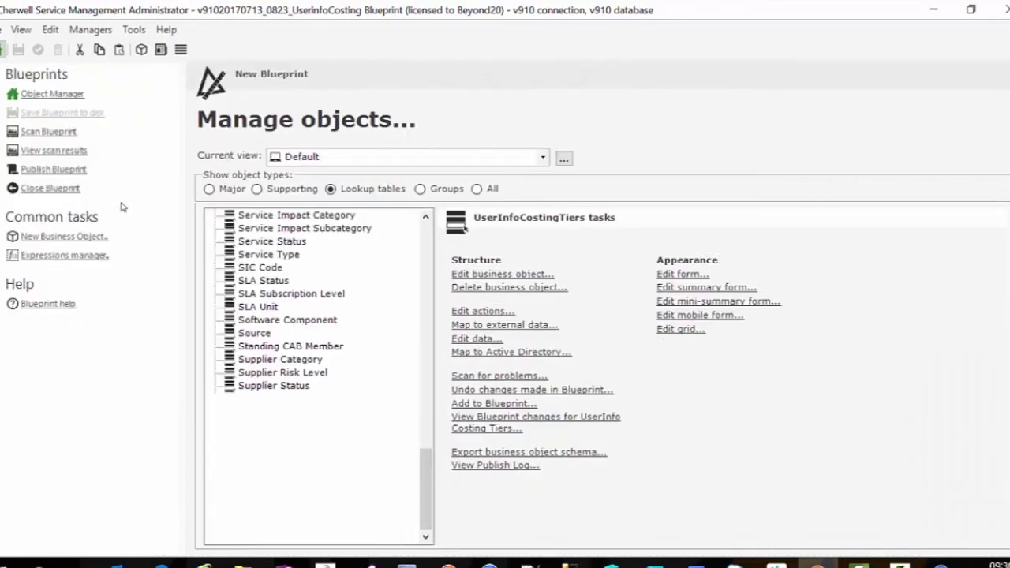
key("Up")
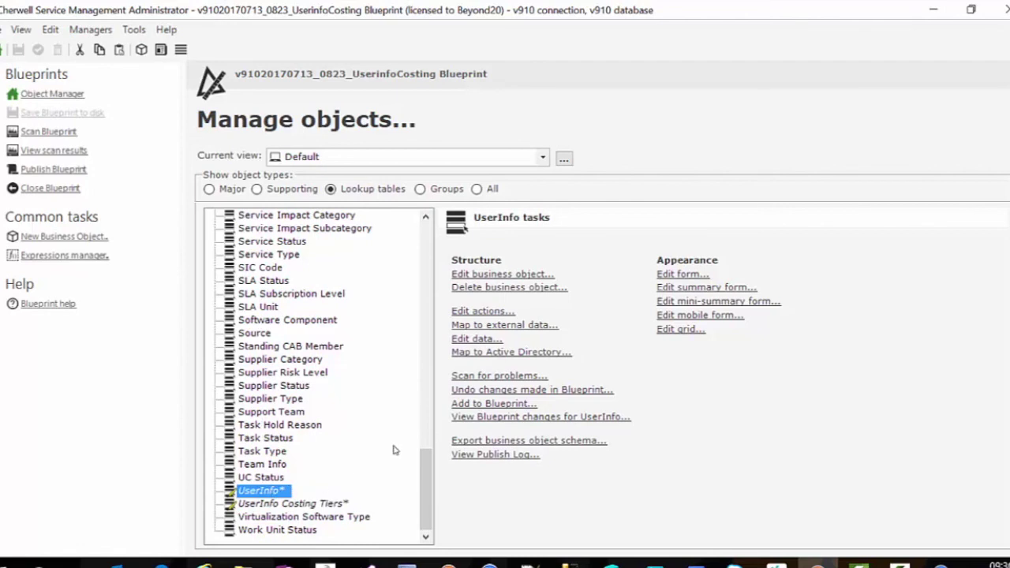
left_click(499, 273)
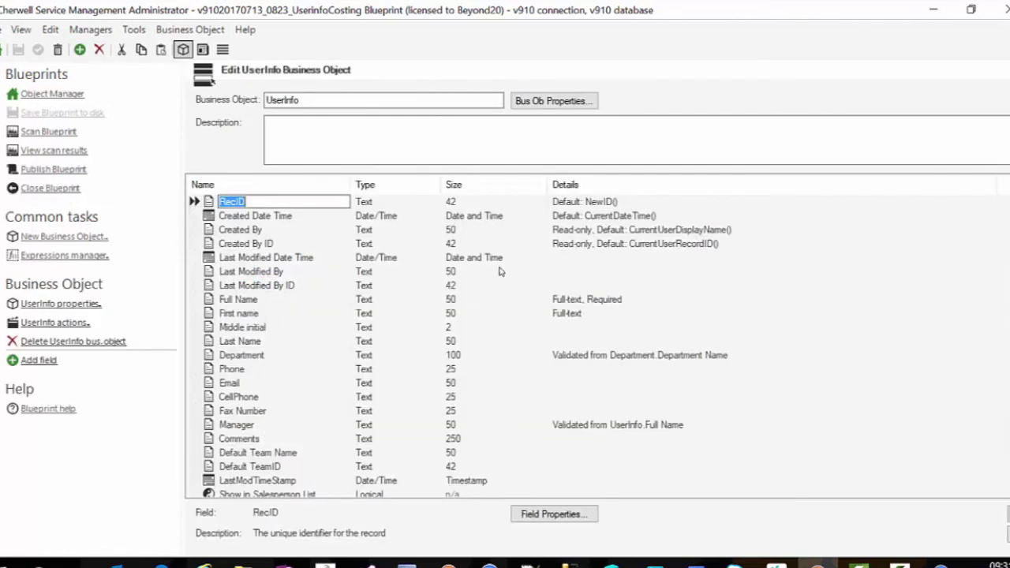
left_click(553, 101)
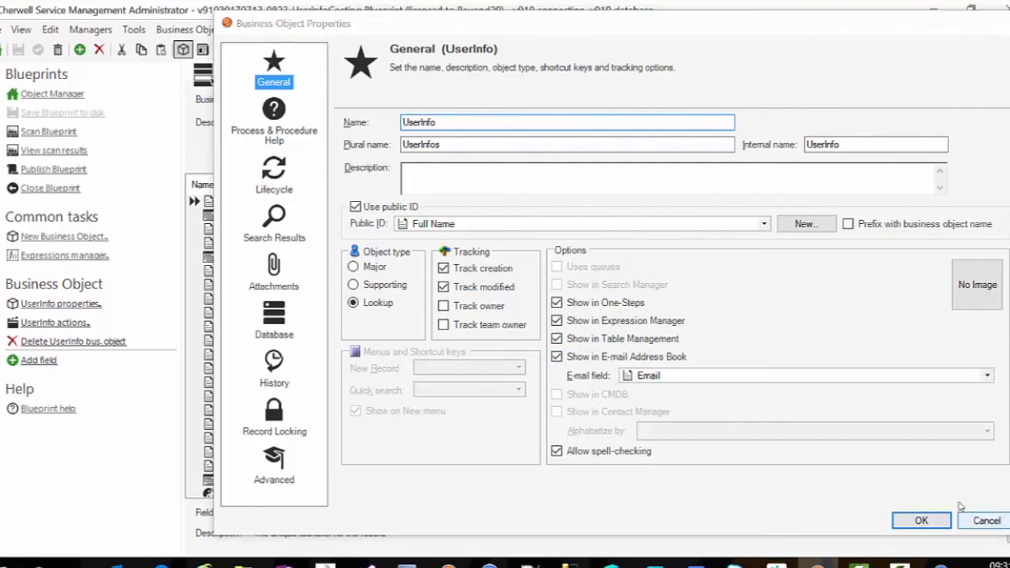
left_click(982, 520)
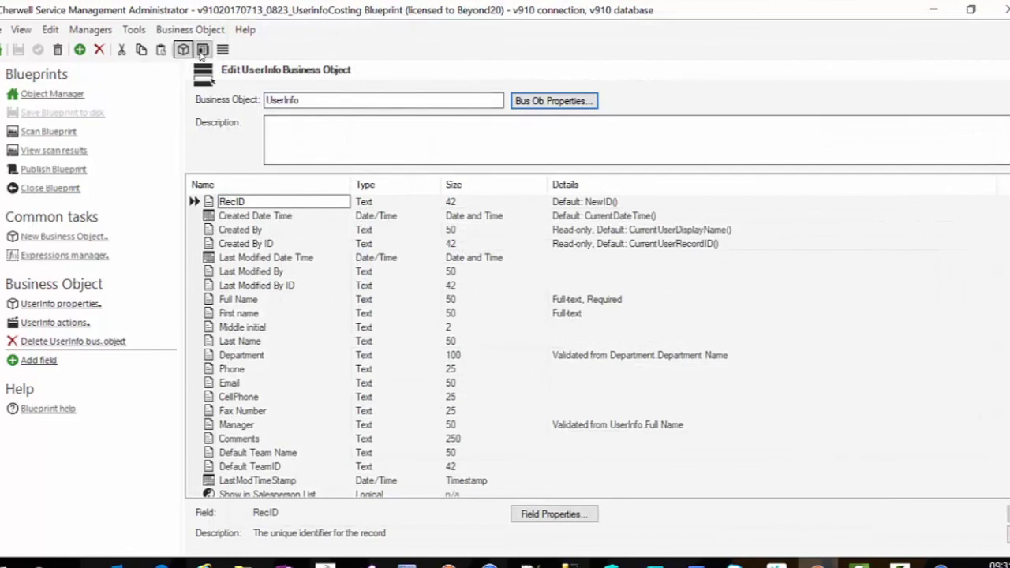
Display the UserInfo form and examine the Costing Tier field's general, save and table validation properties.
left_click(203, 49)
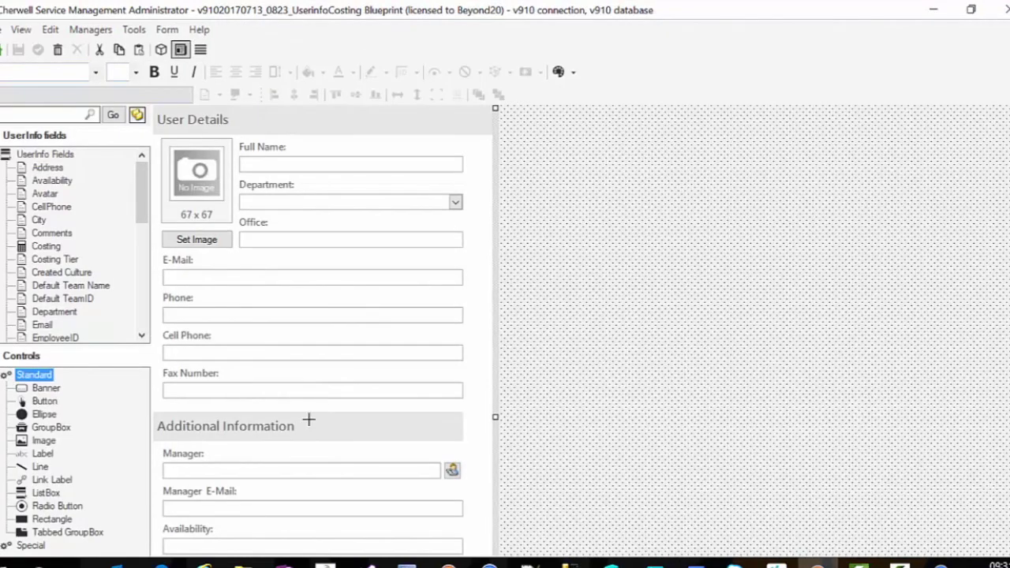
scroll(276, 378, "down", 3)
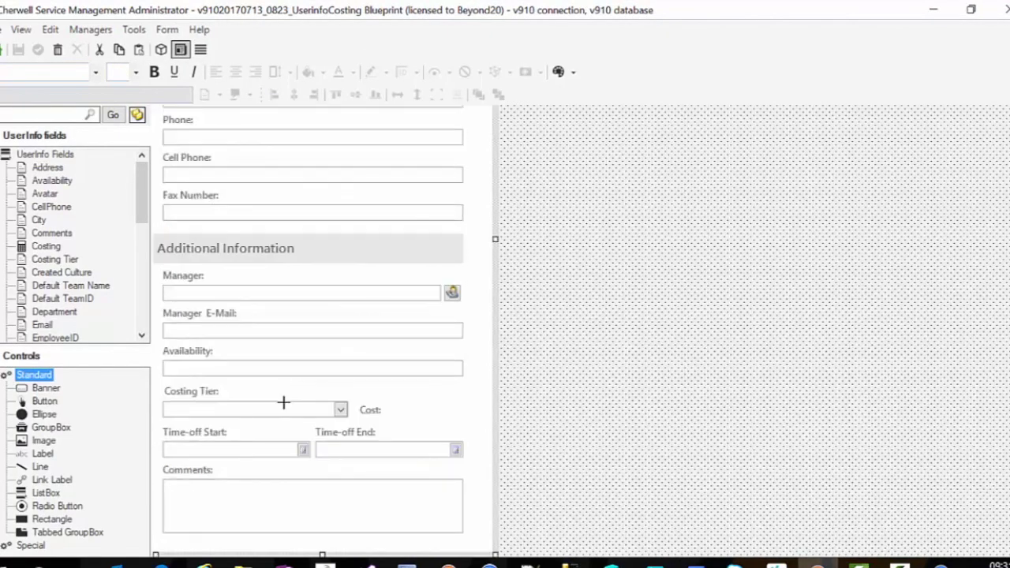
left_click(217, 411)
right_click(218, 411)
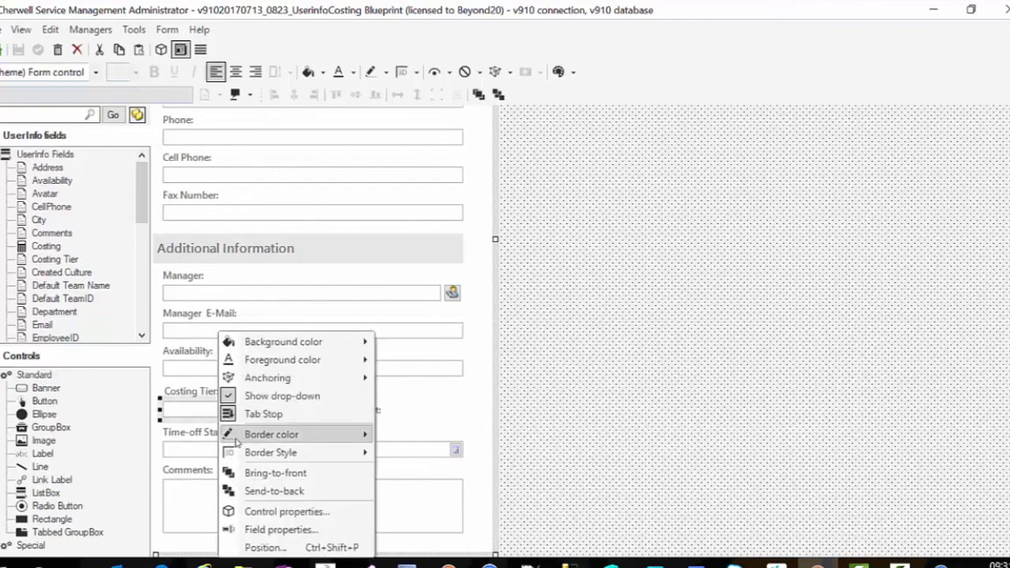
left_click(274, 530)
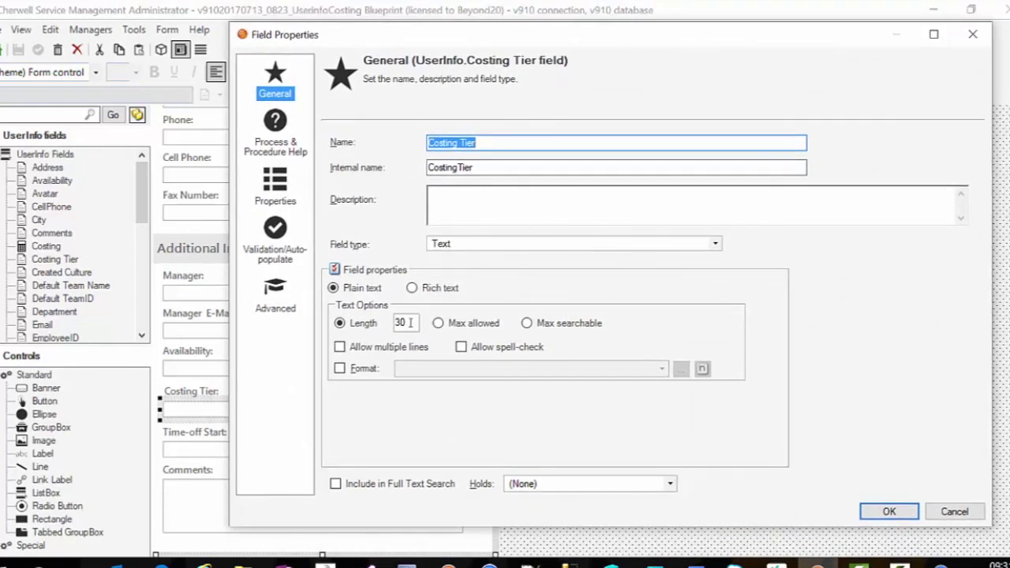
left_click(275, 188)
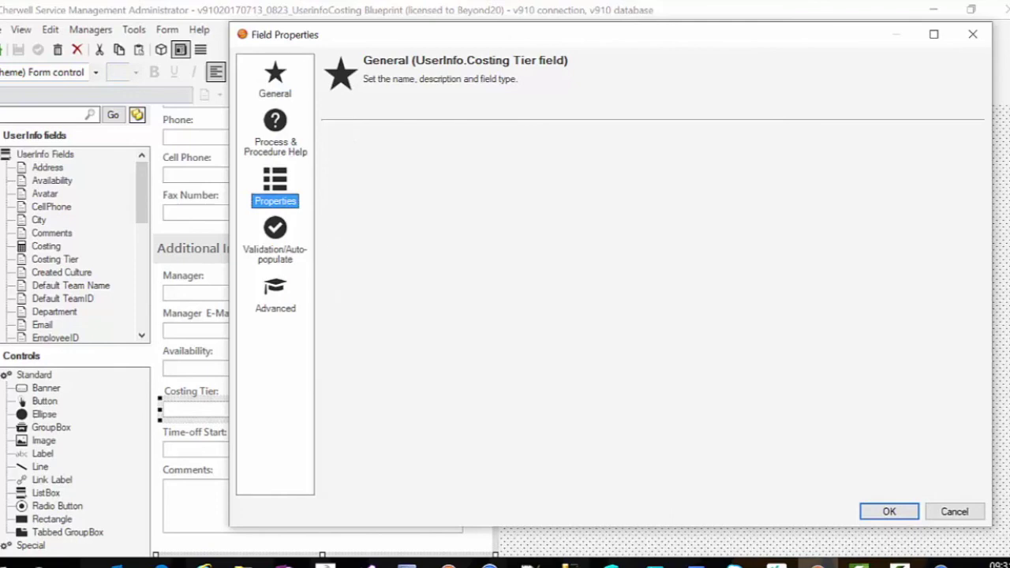
left_click(276, 229)
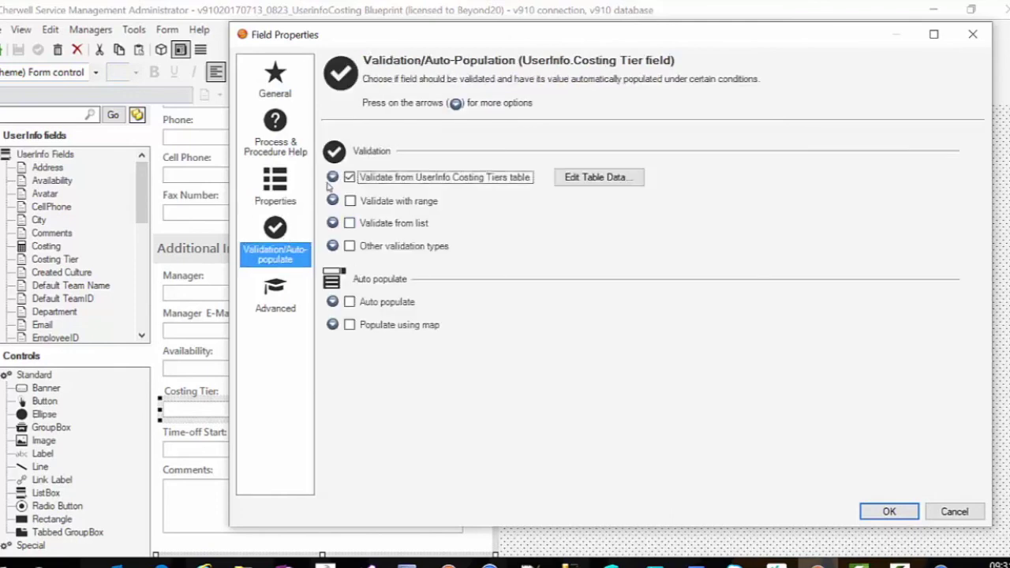
left_click(332, 177)
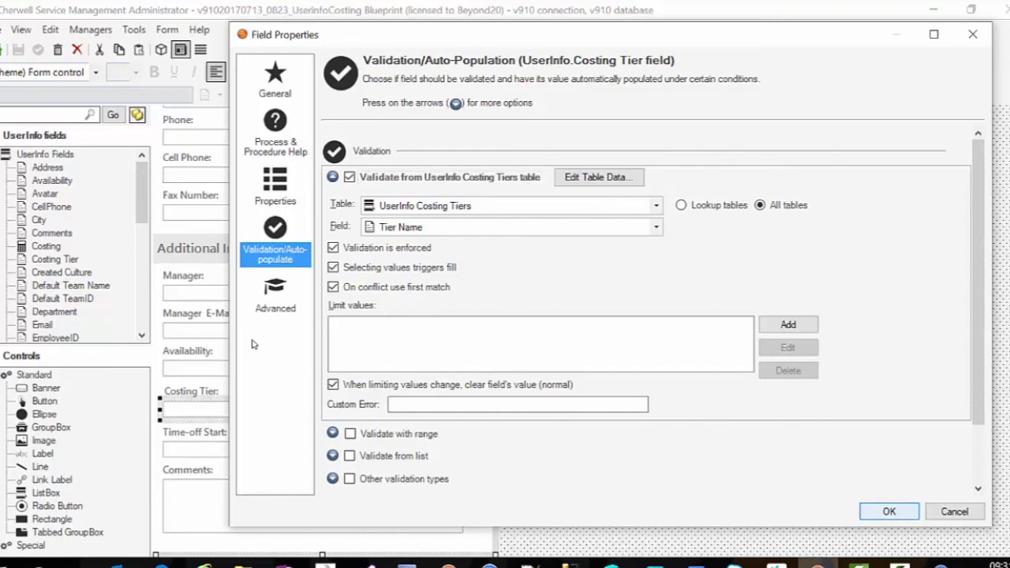
left_click(913, 514)
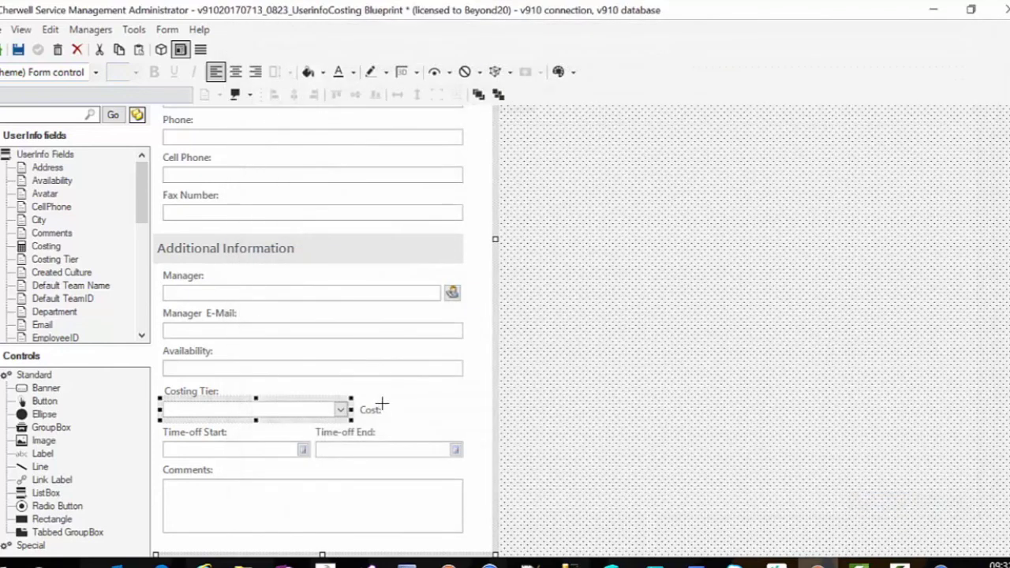
Examine the UserInfo Costing field's general properties and its auto-populate settings without changing them.
left_click(366, 409)
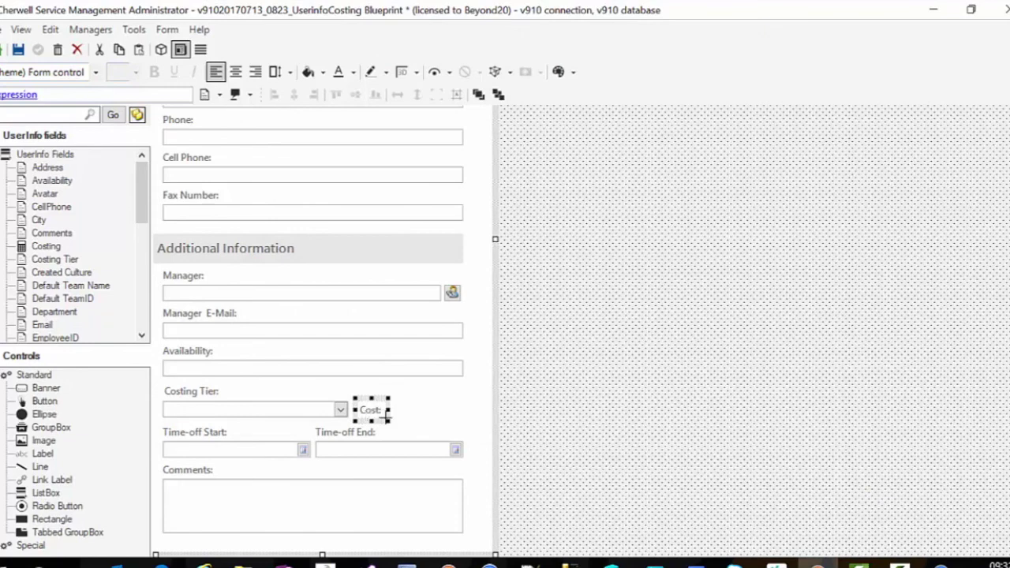
left_click(47, 247)
right_click(57, 249)
left_click(110, 308)
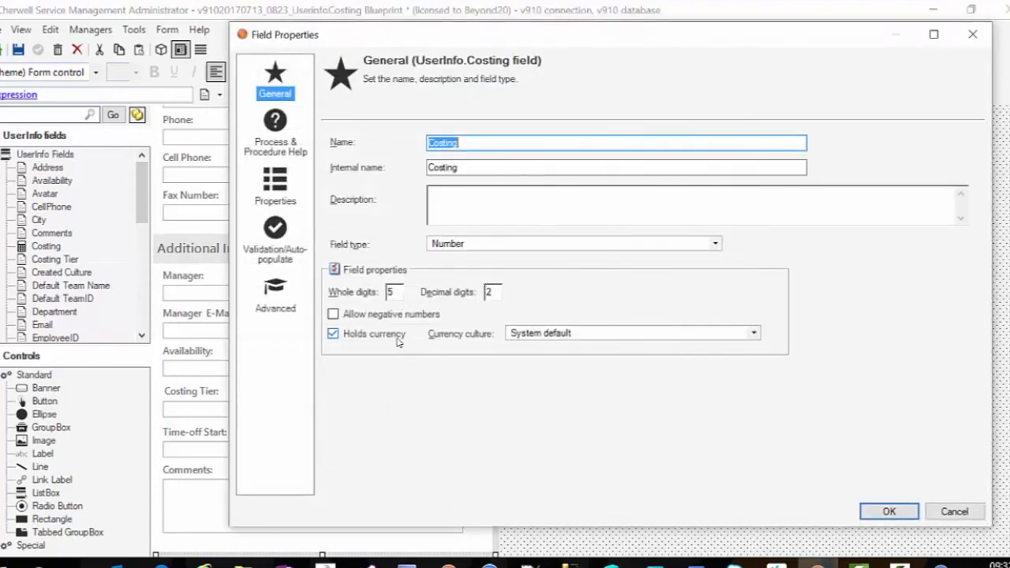
left_click(288, 199)
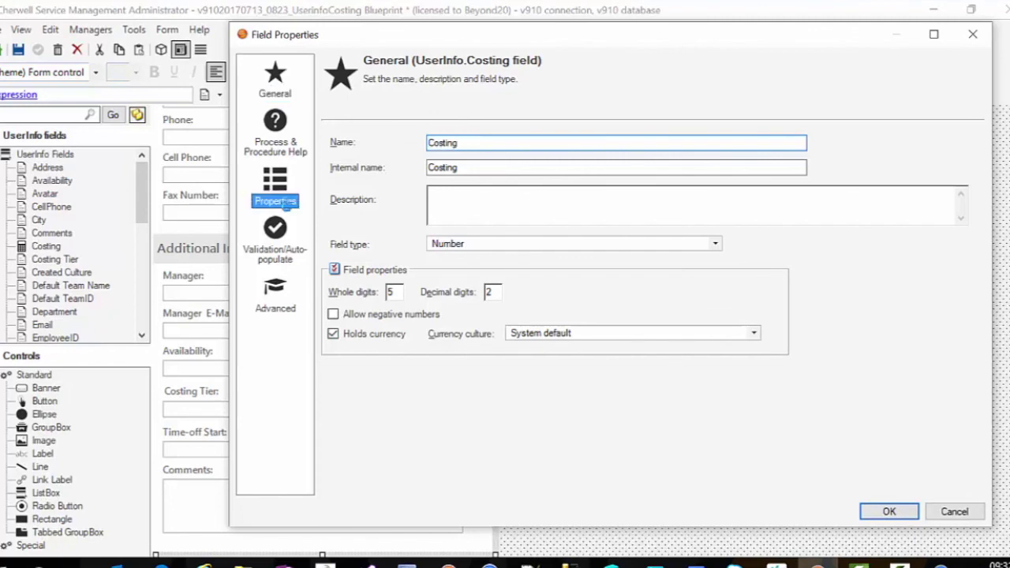
left_click(274, 245)
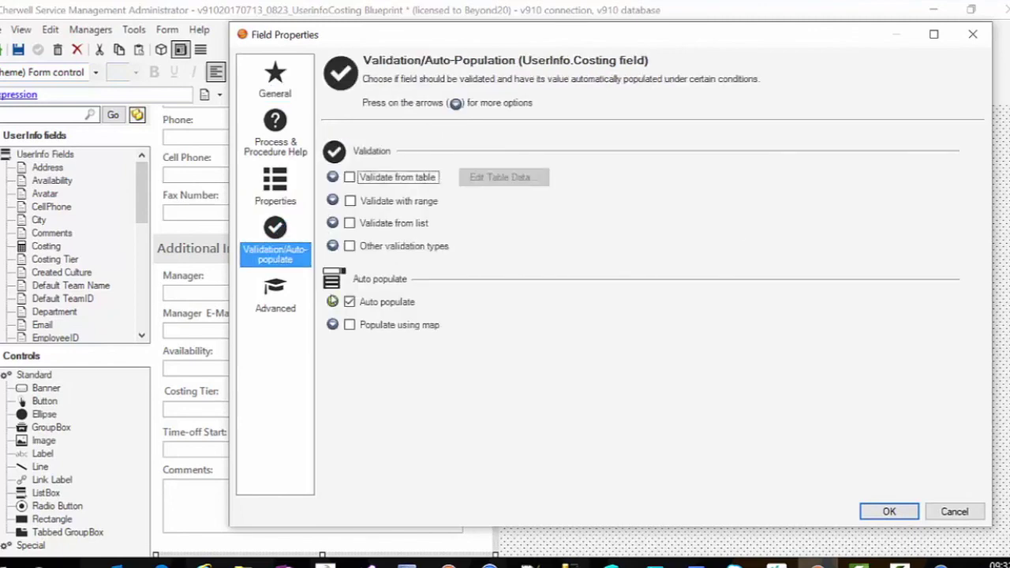
left_click(332, 302)
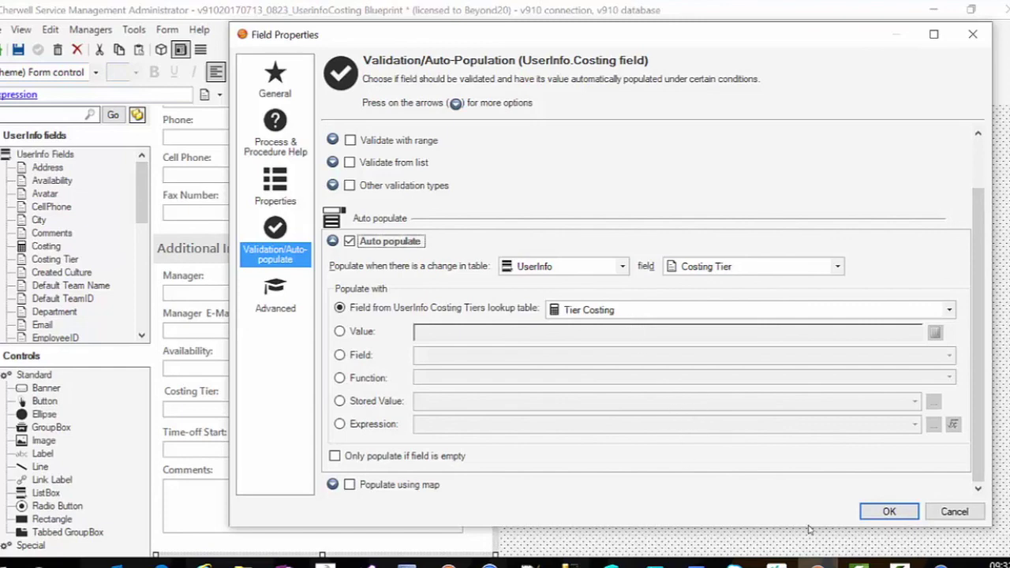
left_click(889, 511)
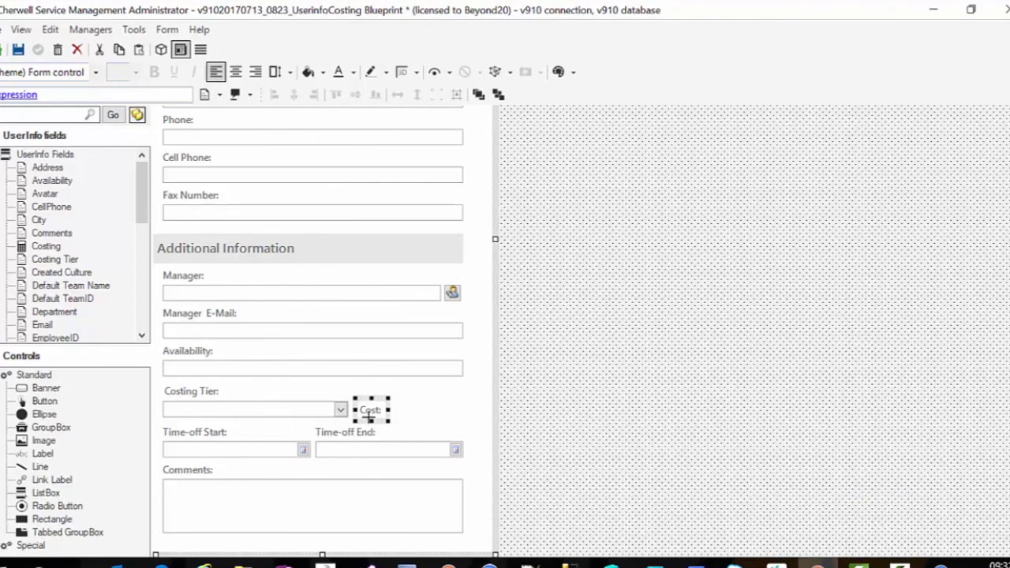
Review the Cost label's custom expression on the UserInfo form and apply the form changes back to the Blueprint.
left_click(2, 95)
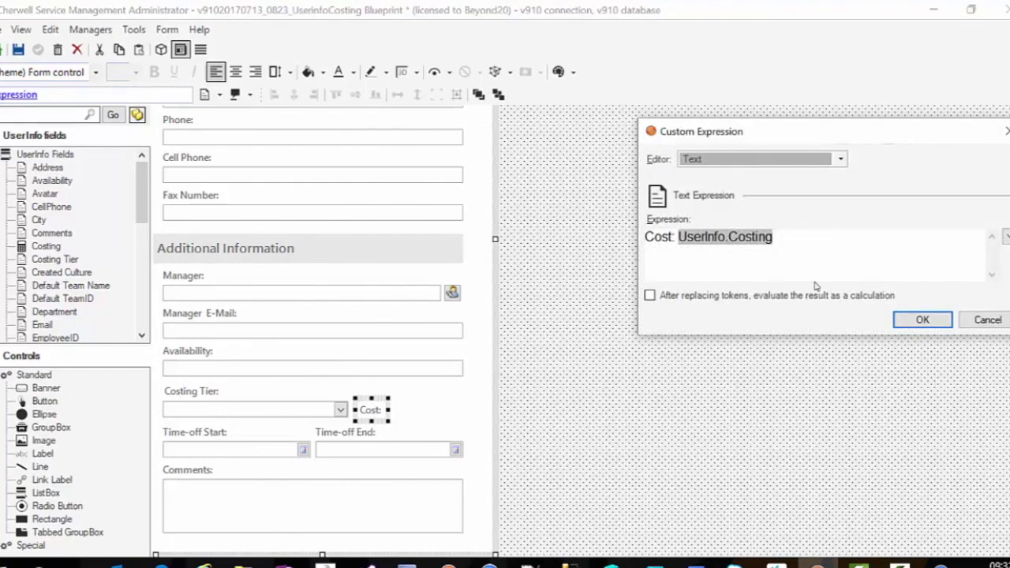
left_click(923, 320)
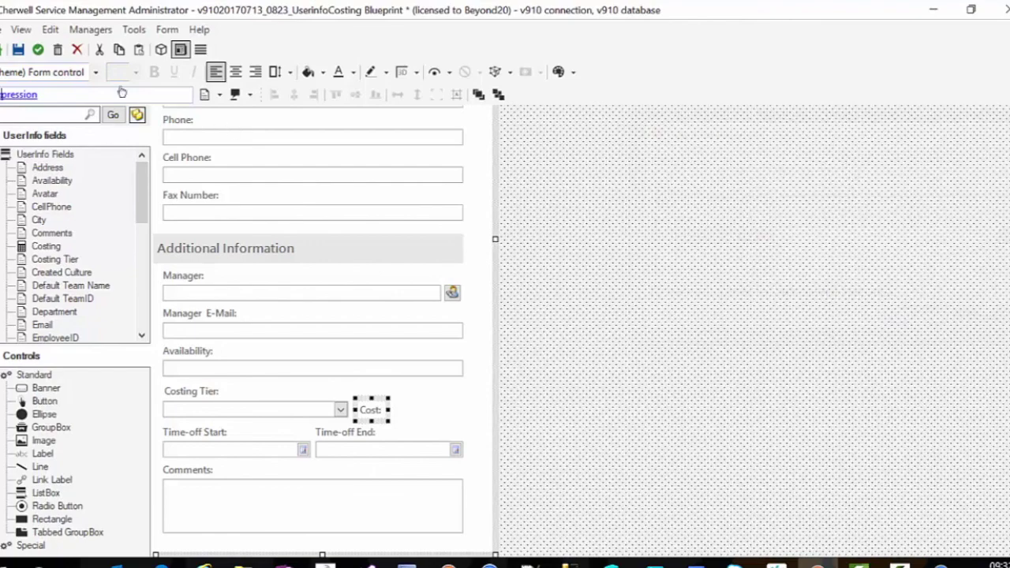
left_click(37, 49)
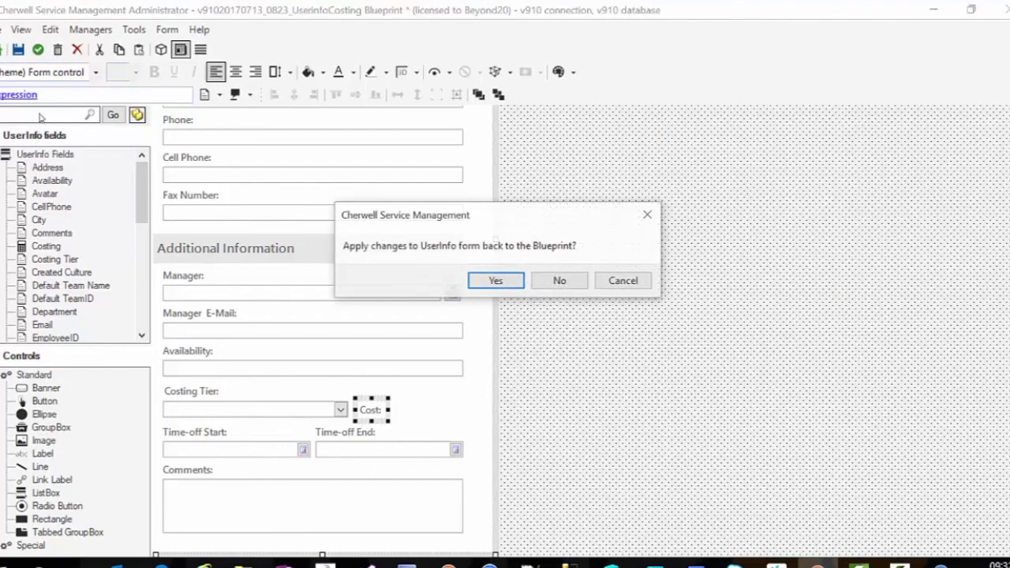
left_click(496, 281)
Open the form of the Task supporting object from the object manager and switch it to Tab Form.
left_click(256, 189)
scroll(296, 476, "down", 10)
scroll(296, 476, "down", 1)
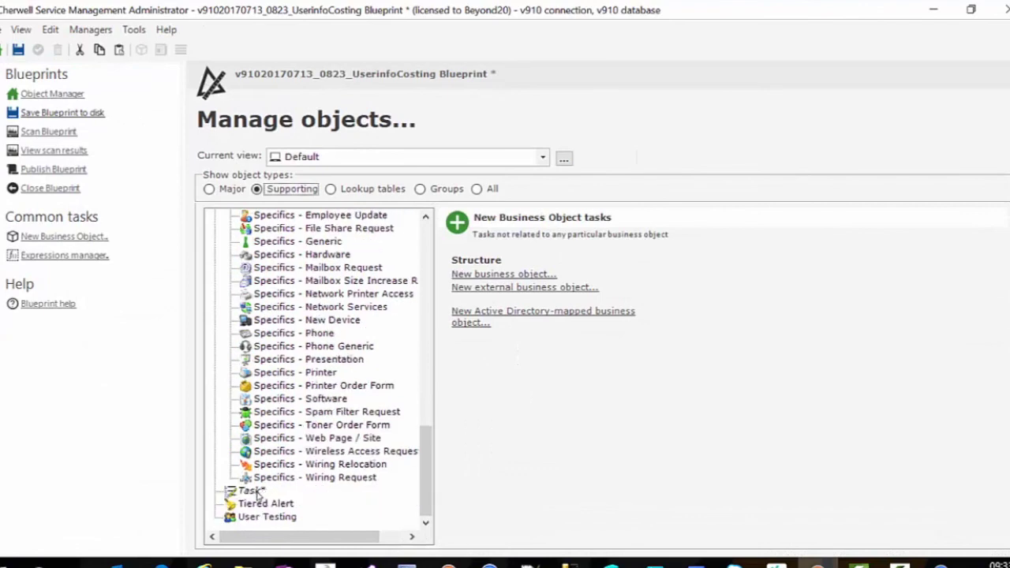
left_click(252, 491)
left_click(677, 274)
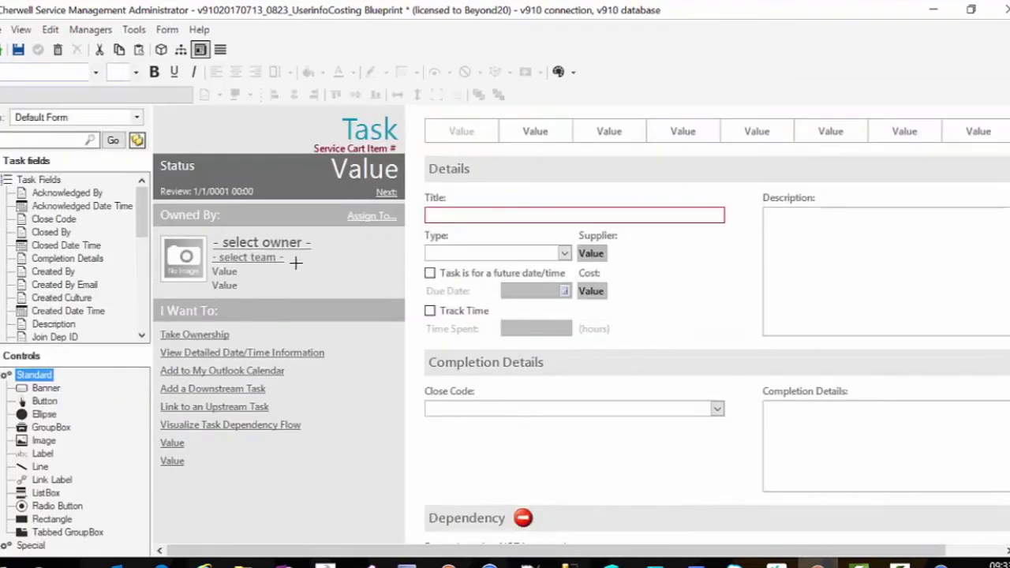
left_click(137, 118)
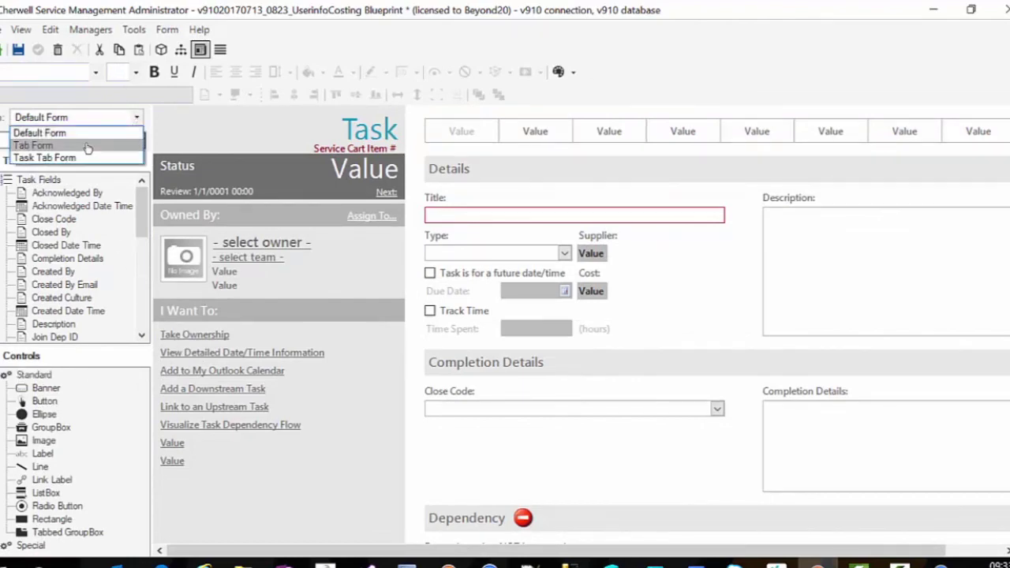
left_click(33, 145)
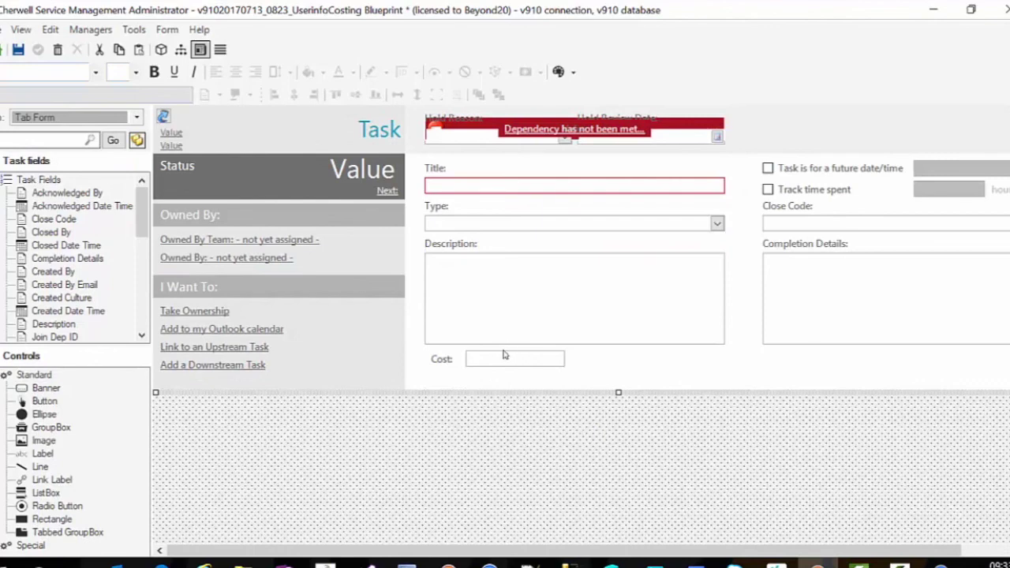
Examine the general, save and auto-populate properties of the Task Cost field in the Service Cost category.
left_click_drag(147, 233, 145, 323)
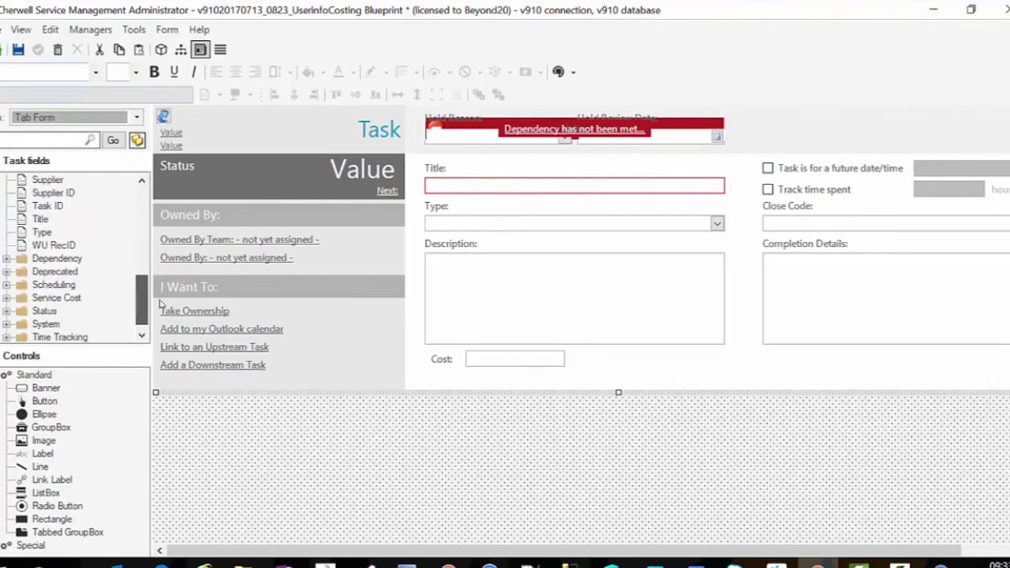
left_click(7, 285)
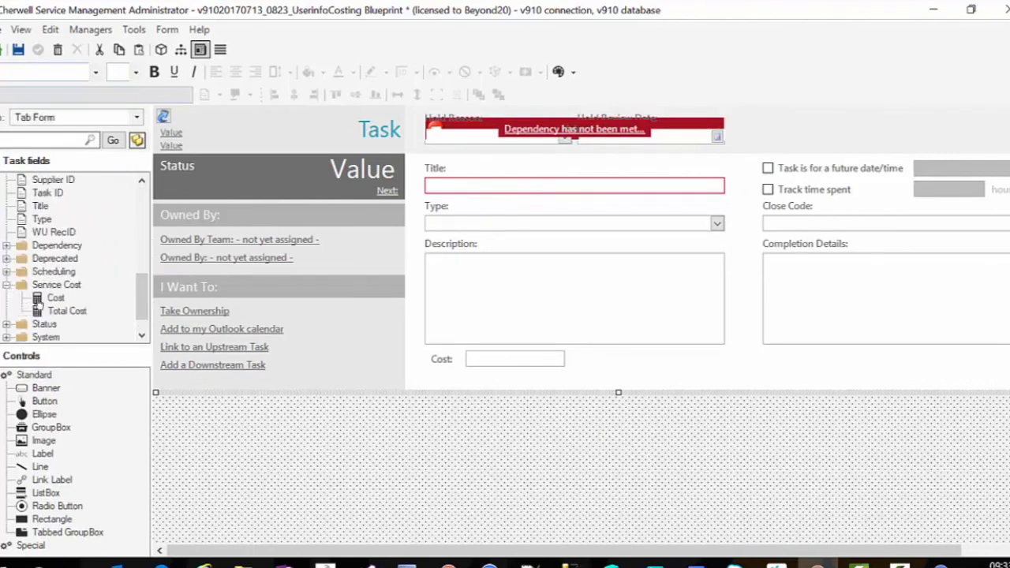
left_click(55, 298)
right_click(56, 299)
left_click(88, 340)
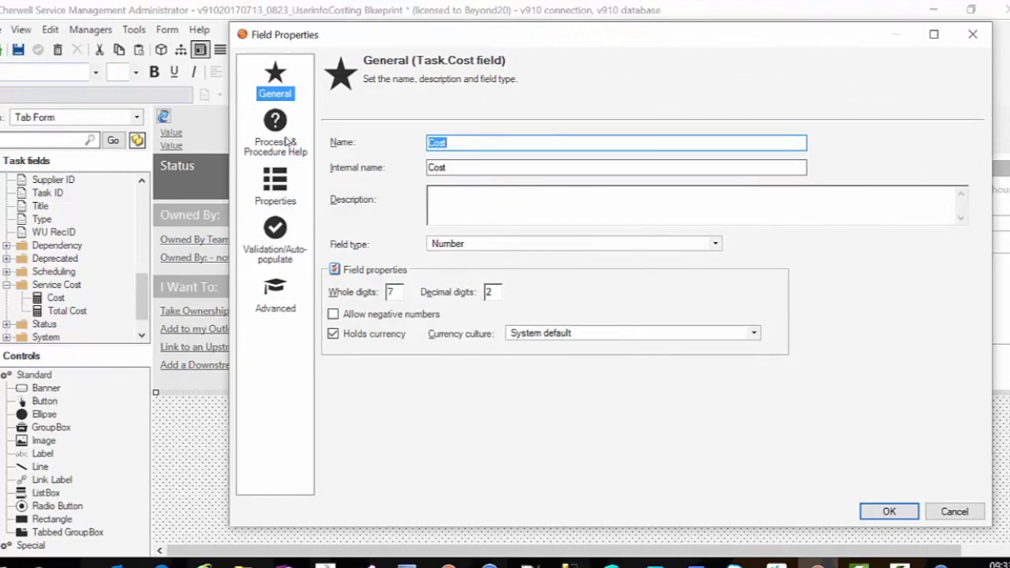
left_click(270, 183)
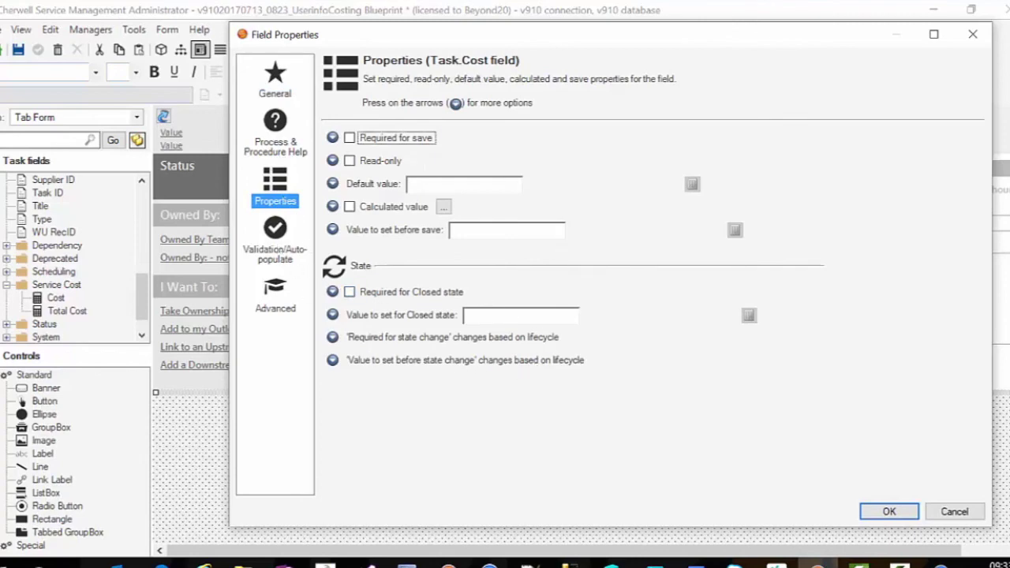
left_click(275, 237)
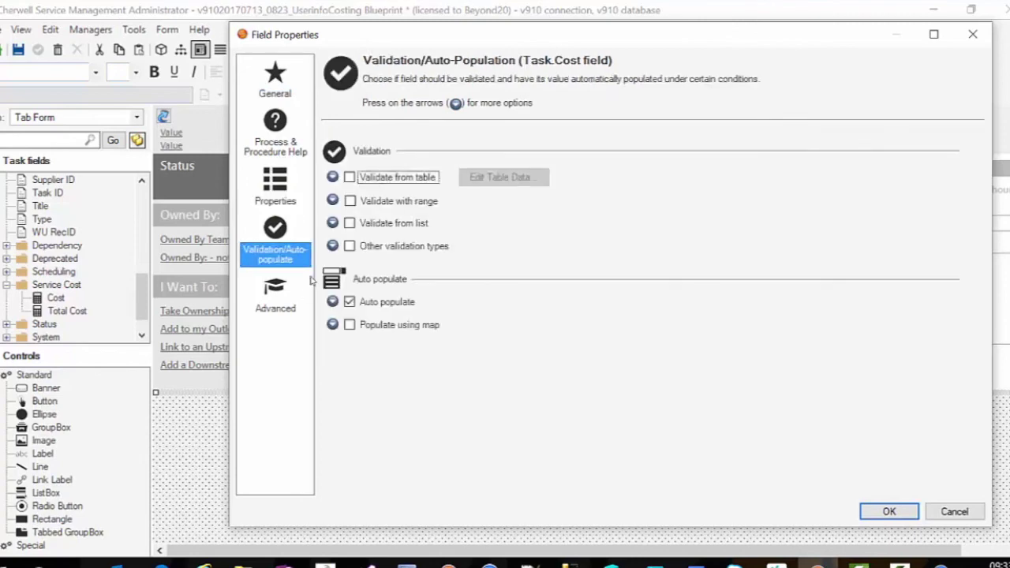
left_click(333, 301)
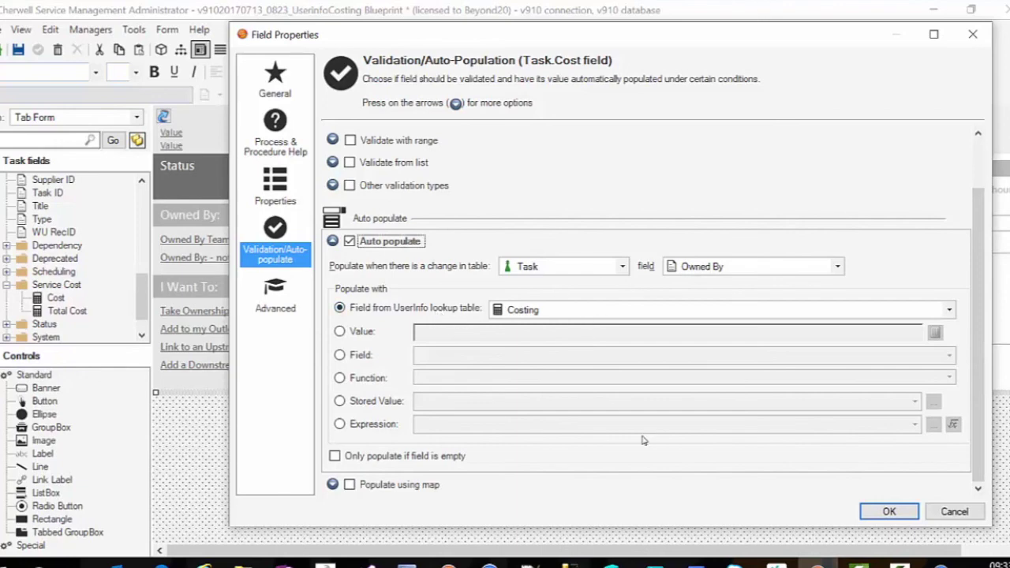
left_click(889, 511)
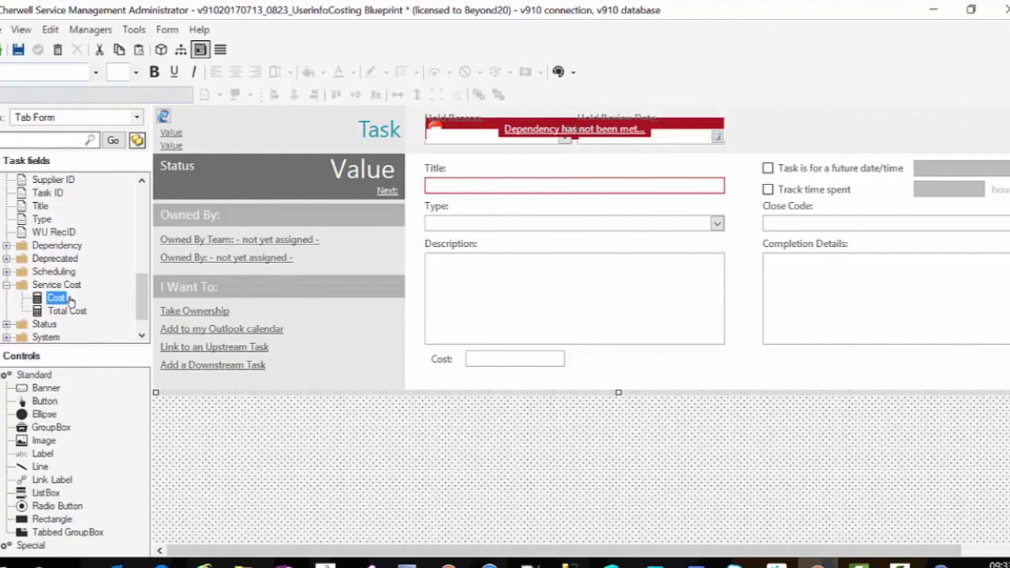
Review the Task Cost field's advanced options, including its category, and close them without changes.
right_click(66, 300)
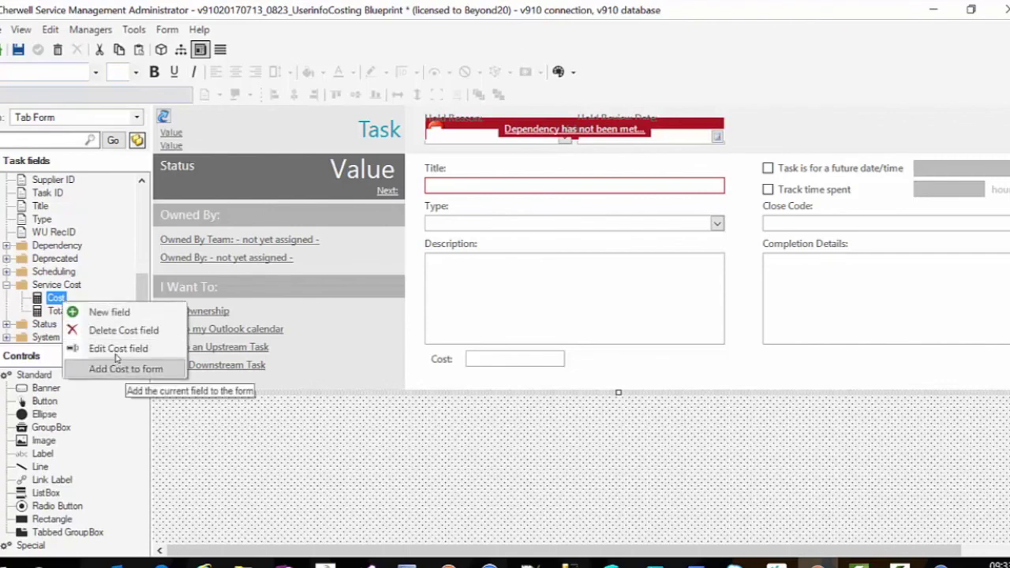
left_click(116, 348)
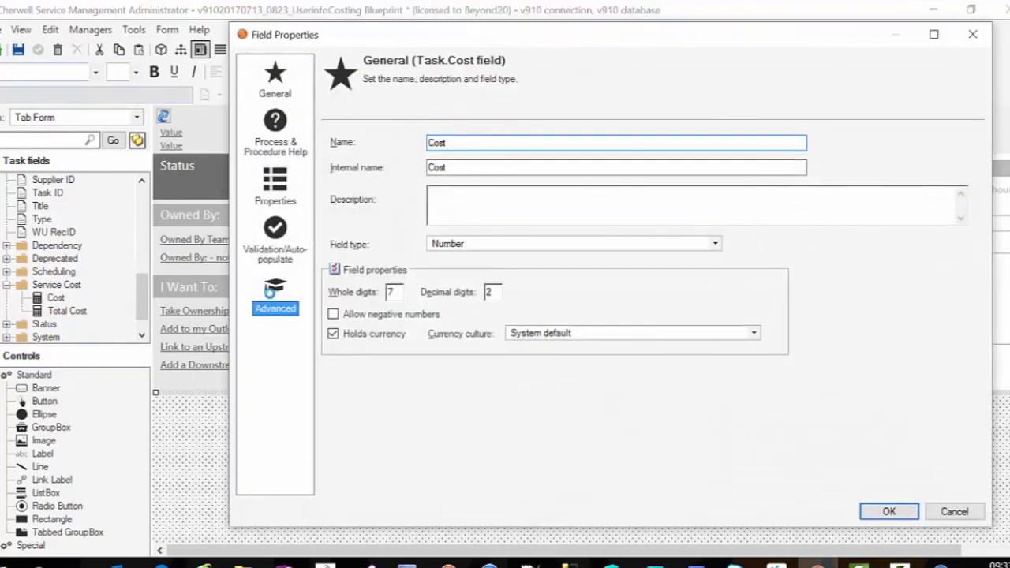
left_click(269, 293)
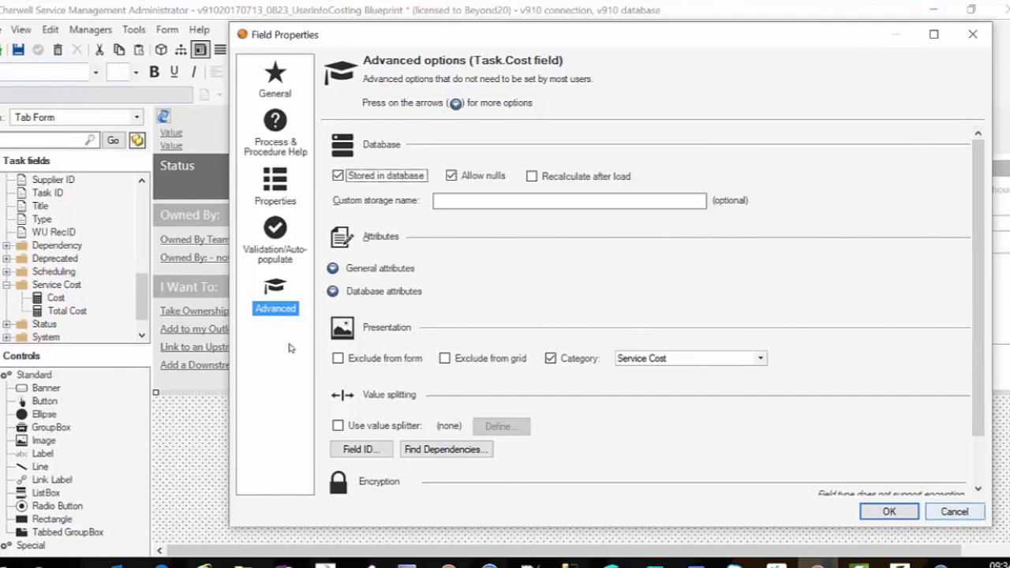
left_click(954, 512)
Examine the Task Total Cost field's general properties, before-save expression and advanced options, then close it without changes.
right_click(78, 312)
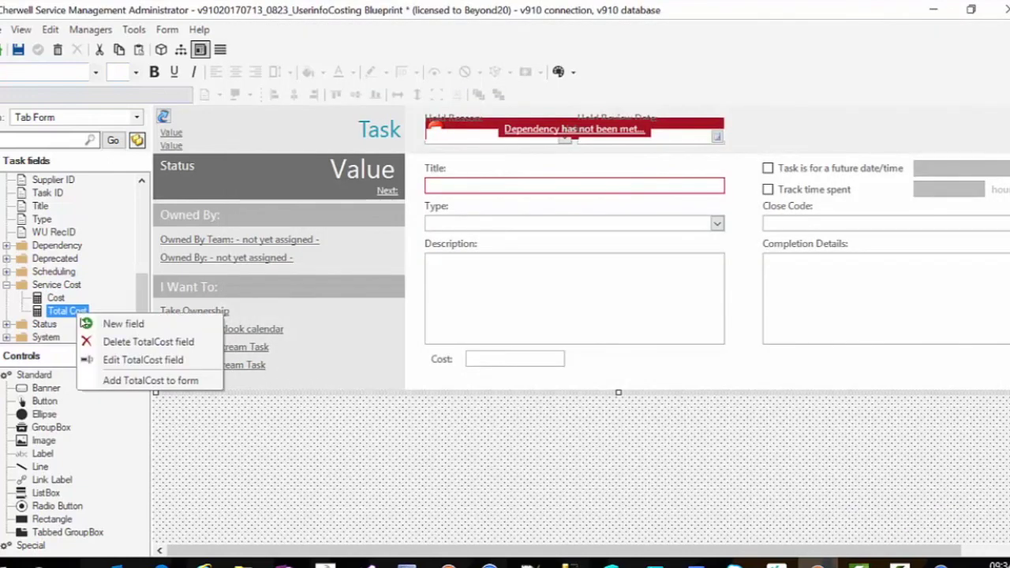
left_click(150, 356)
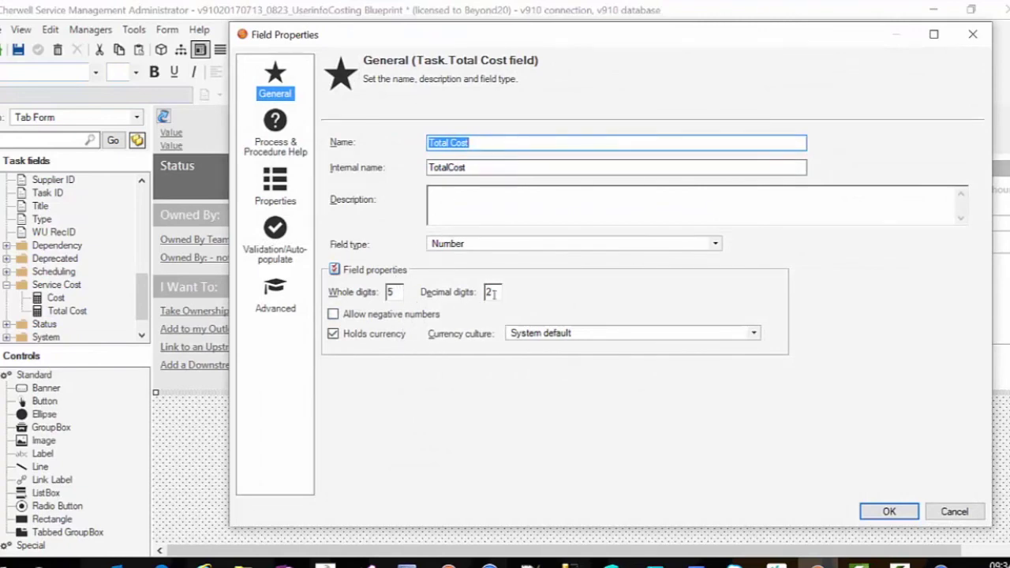
left_click(293, 206)
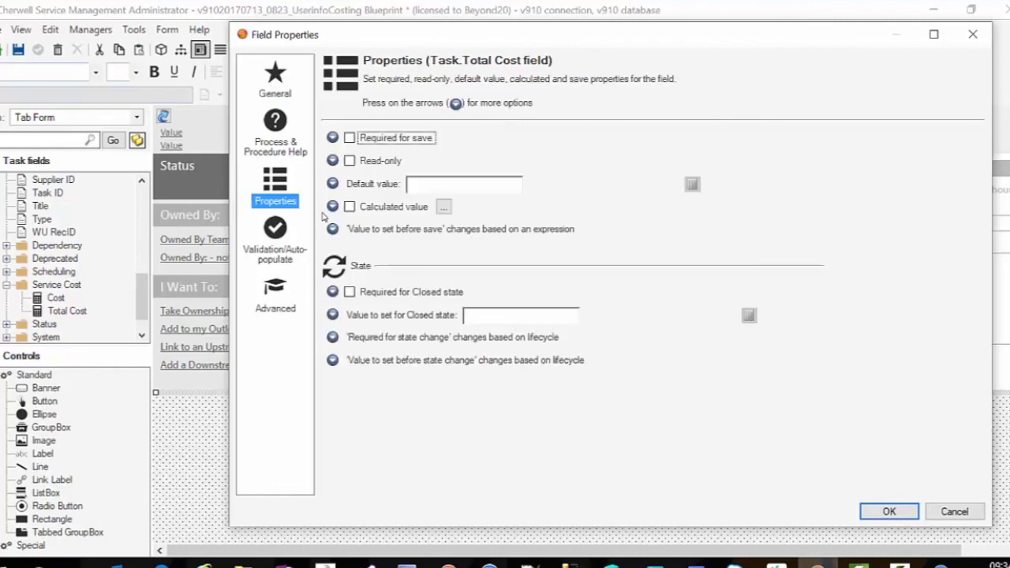
left_click(332, 230)
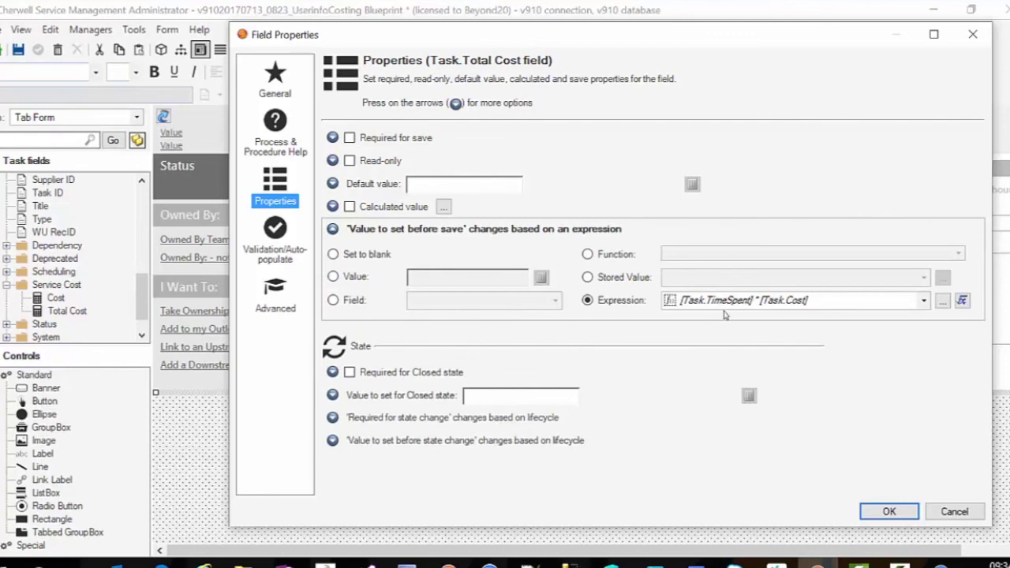
left_click(962, 299)
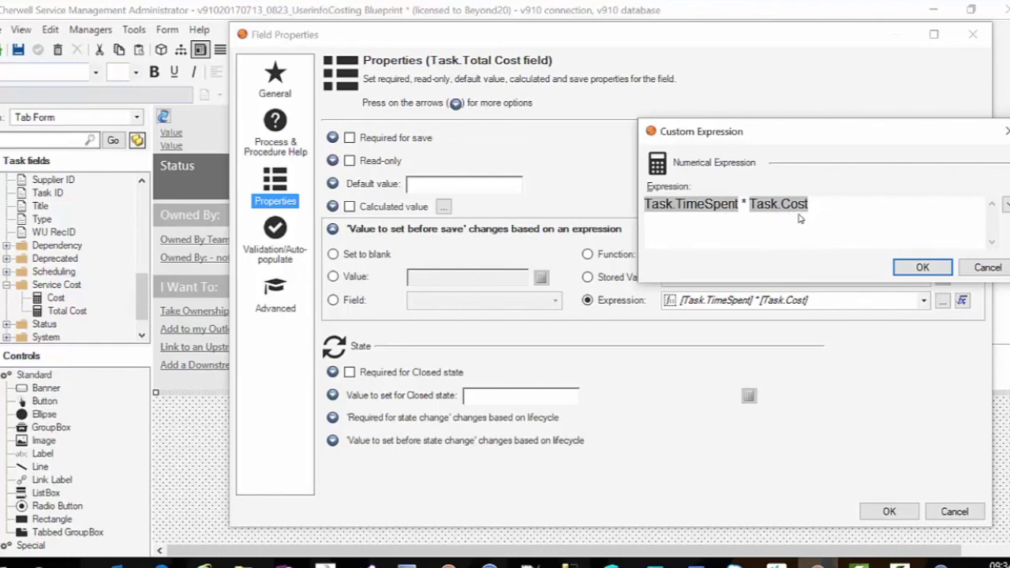
left_click(985, 268)
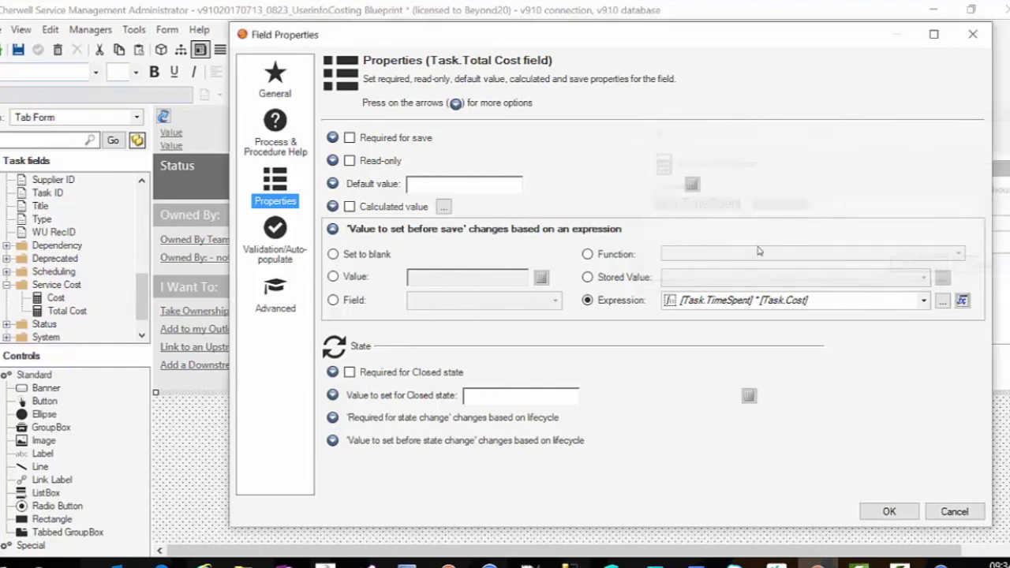
left_click(292, 298)
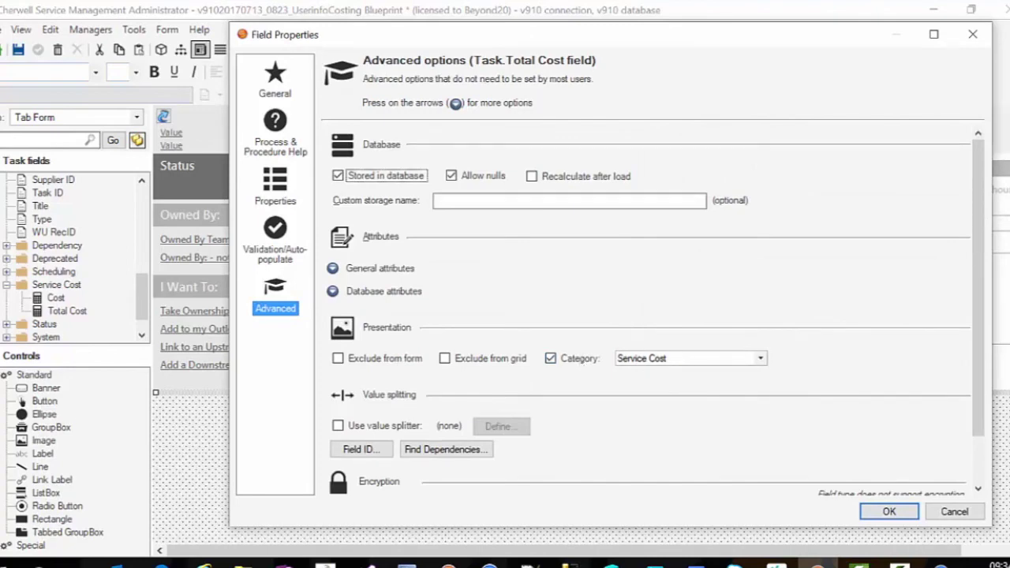
left_click(954, 511)
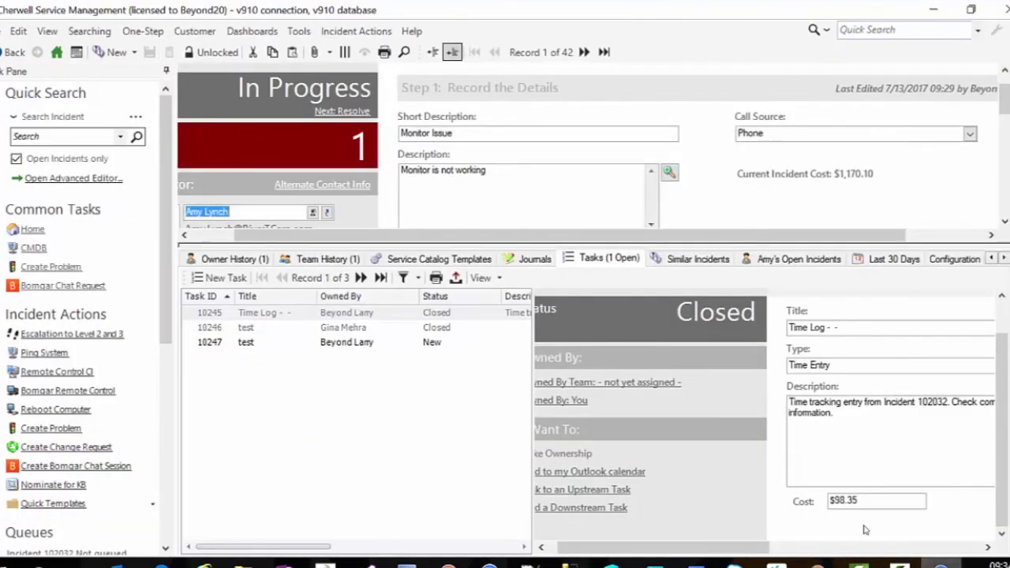
Switch to the Cherwell Service Management client and view the costs of the second and third tasks on the Monitor Issue incident.
left_click(901, 563)
left_click(410, 327)
left_click(458, 344)
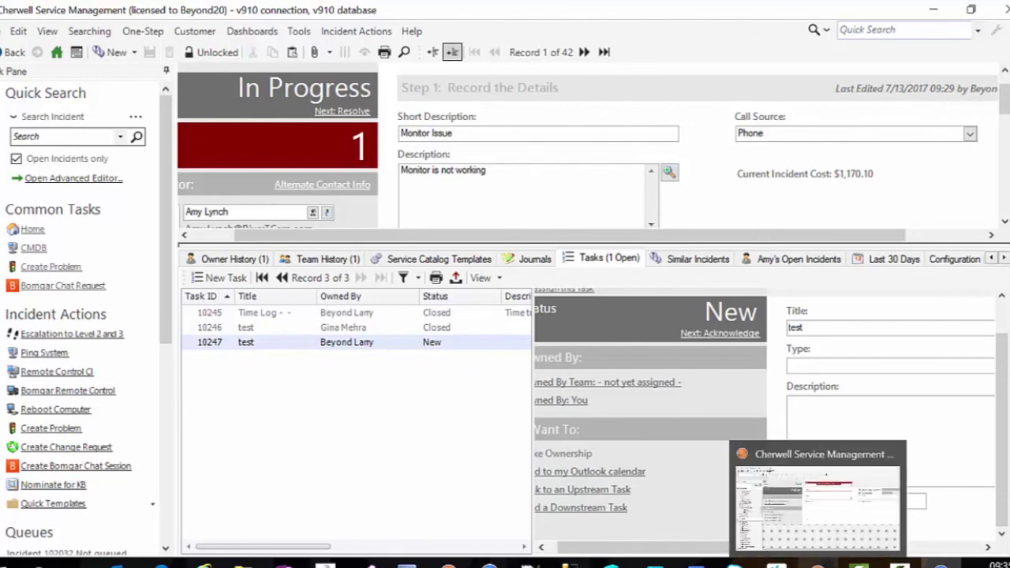
Return to Cherwell Service Management Administrator and open the form of the Incident major object from the object manager.
left_click(818, 564)
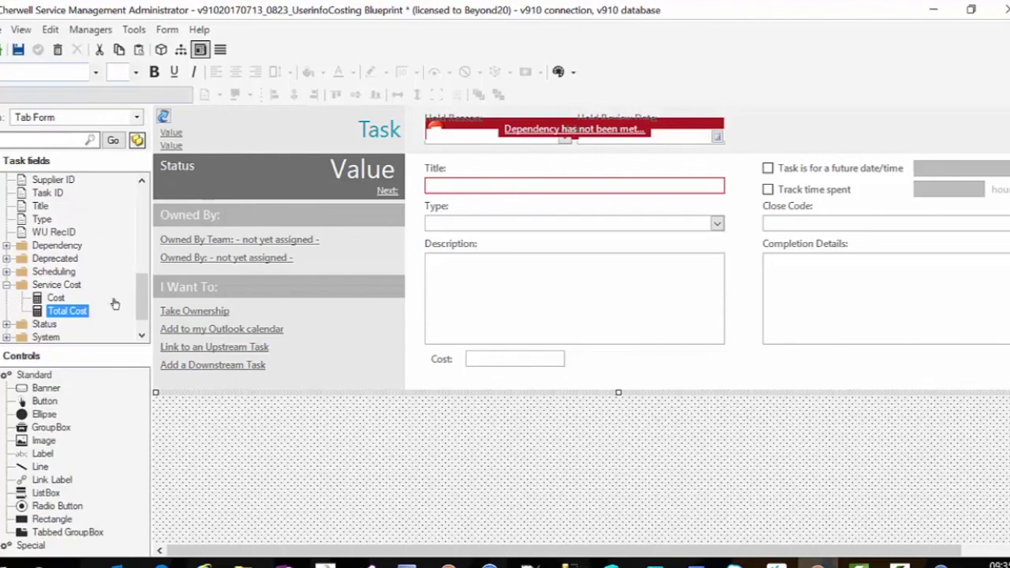
left_click(2, 49)
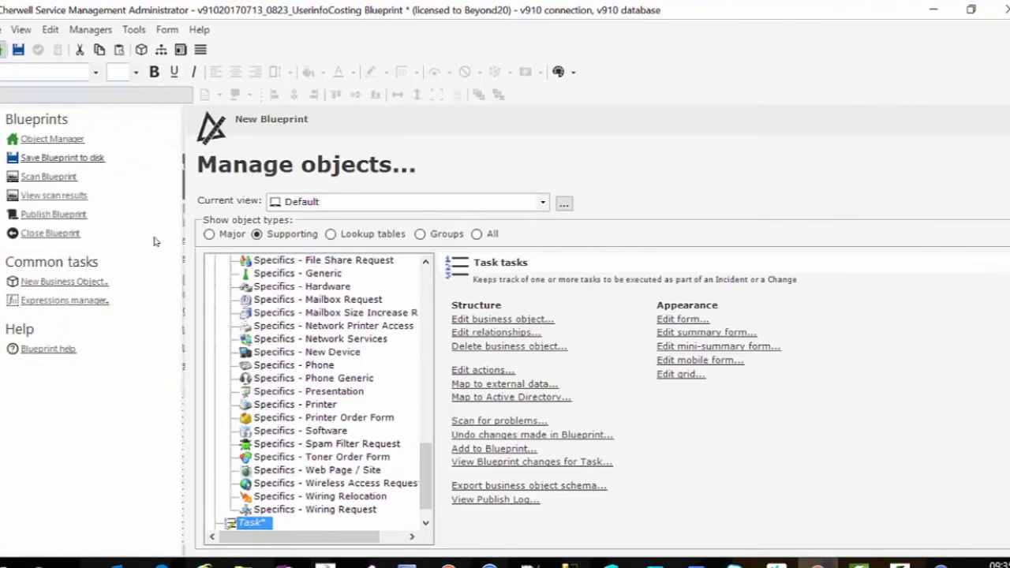
left_click(223, 190)
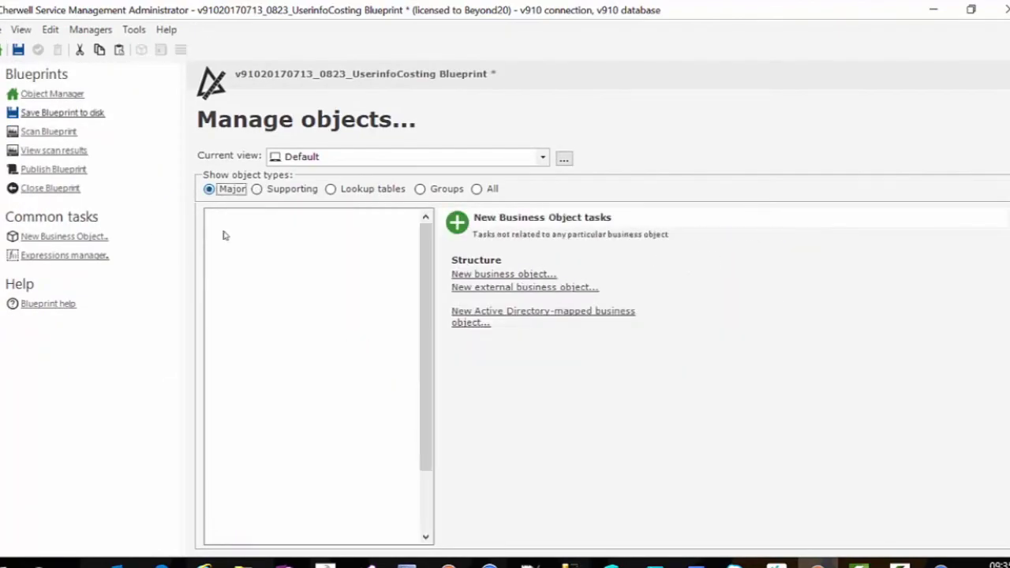
left_click(273, 399)
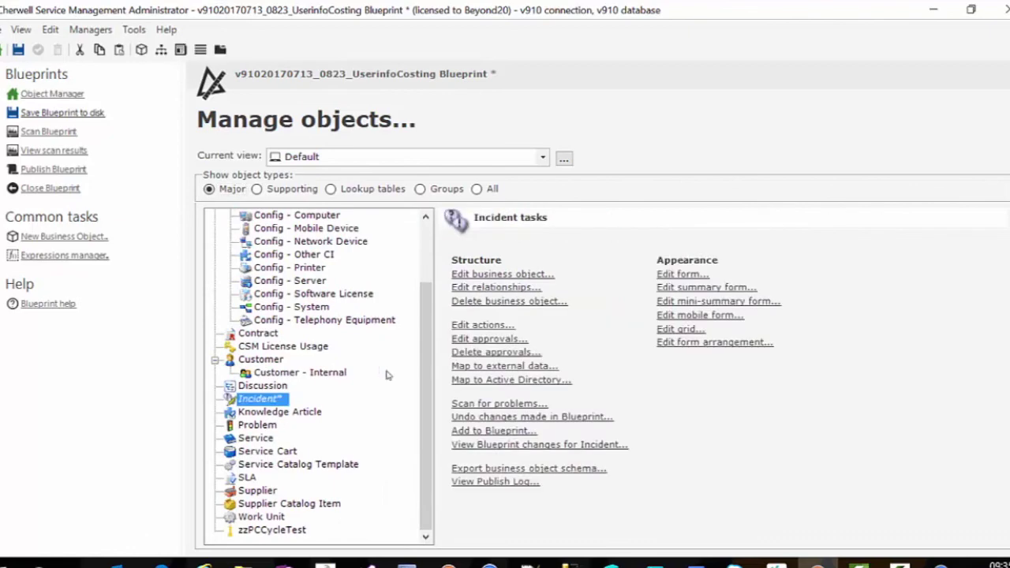
left_click(666, 276)
Examine the general properties and calculated value of the Incident Cost field in the Incident Costing category.
left_click_drag(142, 193, 155, 311)
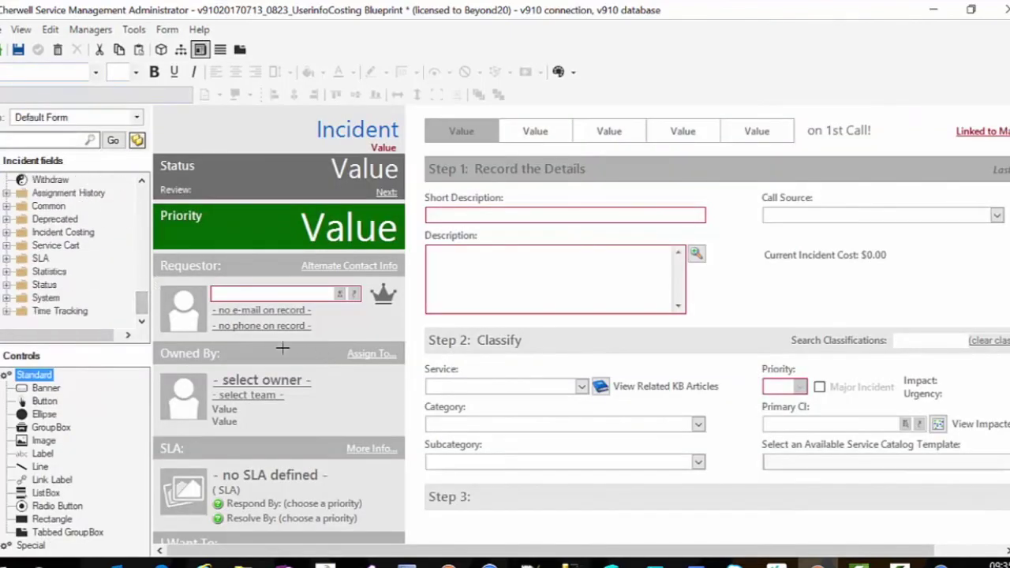
left_click(7, 232)
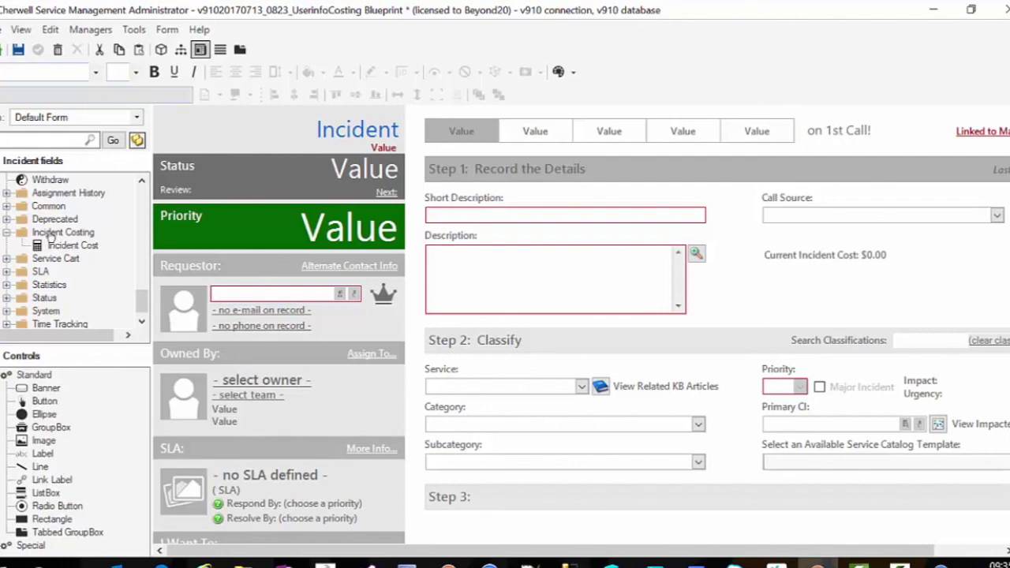
right_click(57, 245)
left_click(85, 286)
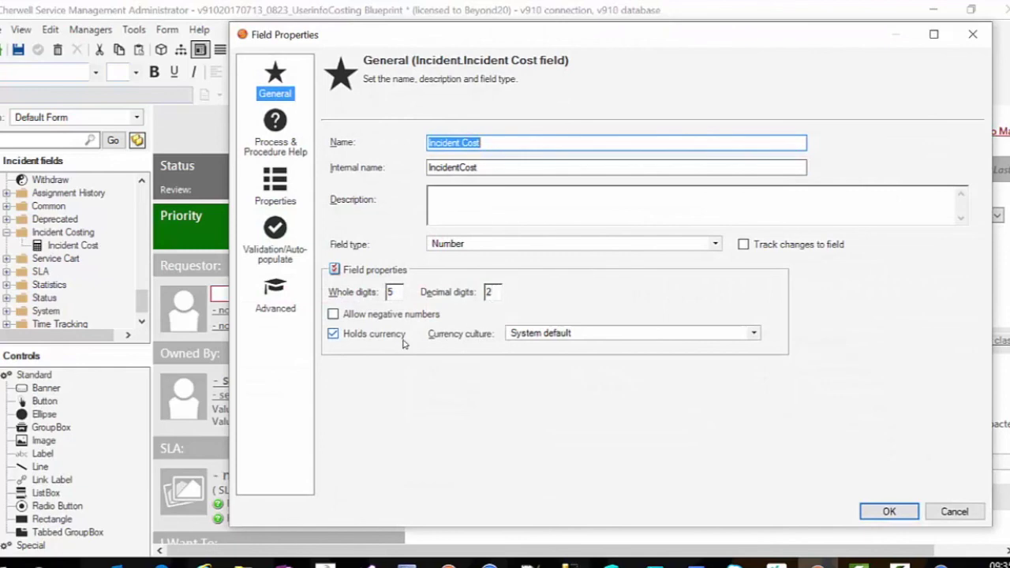
left_click(292, 191)
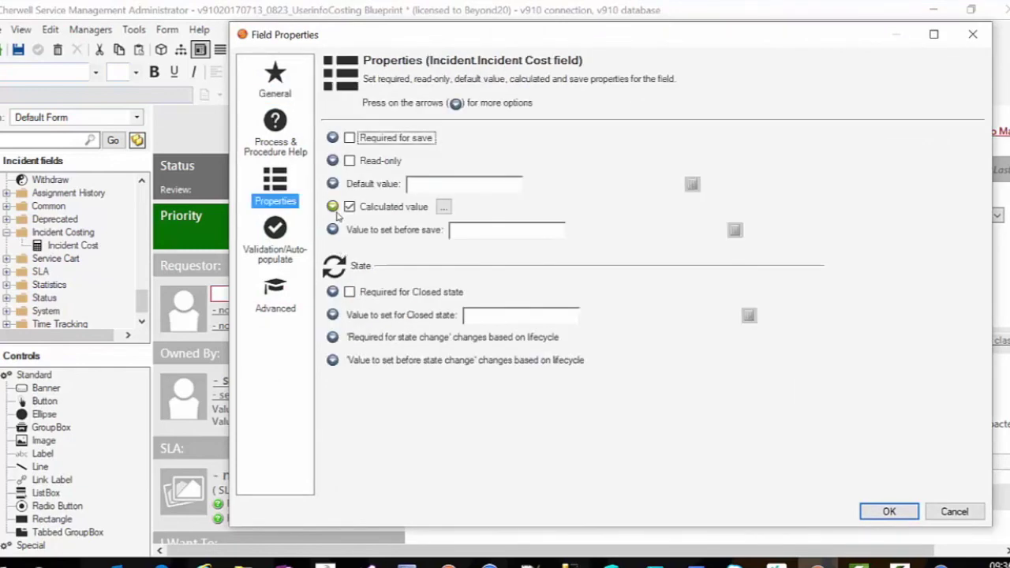
left_click(332, 207)
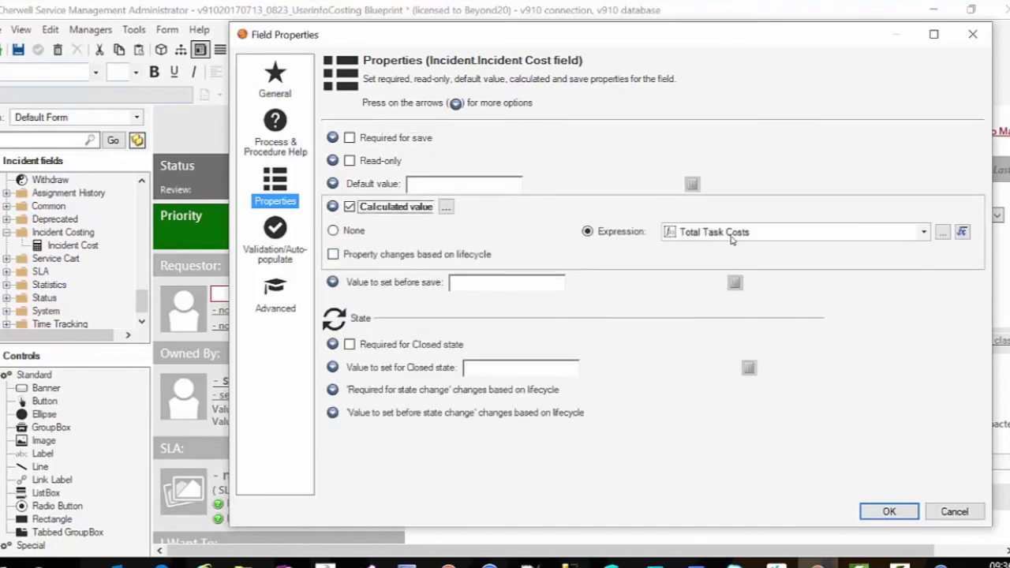
Review the Total Task Costs aggregate expression in the Expressions Manager, then accept the expression and the Incident Cost field properties.
left_click(942, 232)
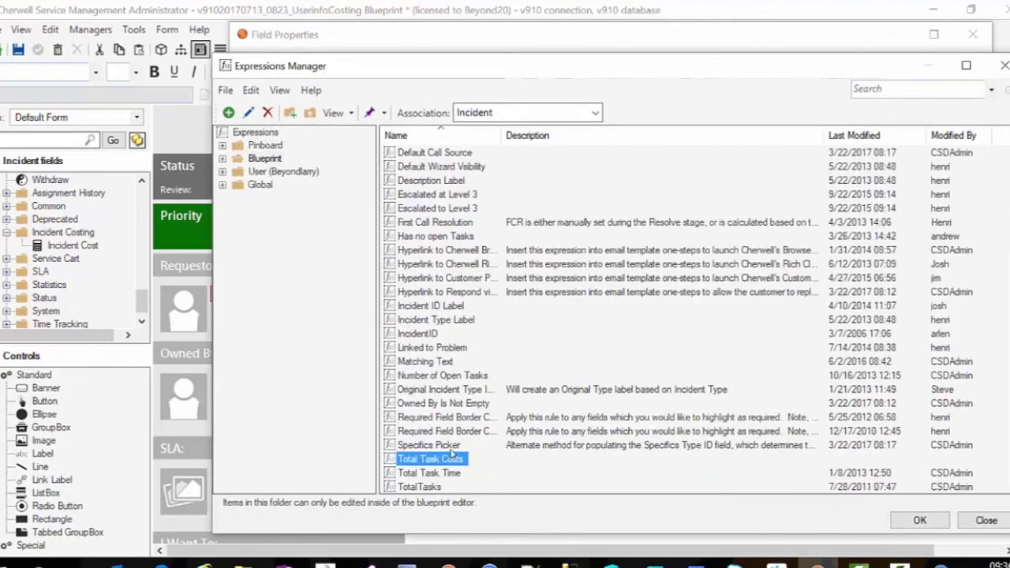
right_click(453, 459)
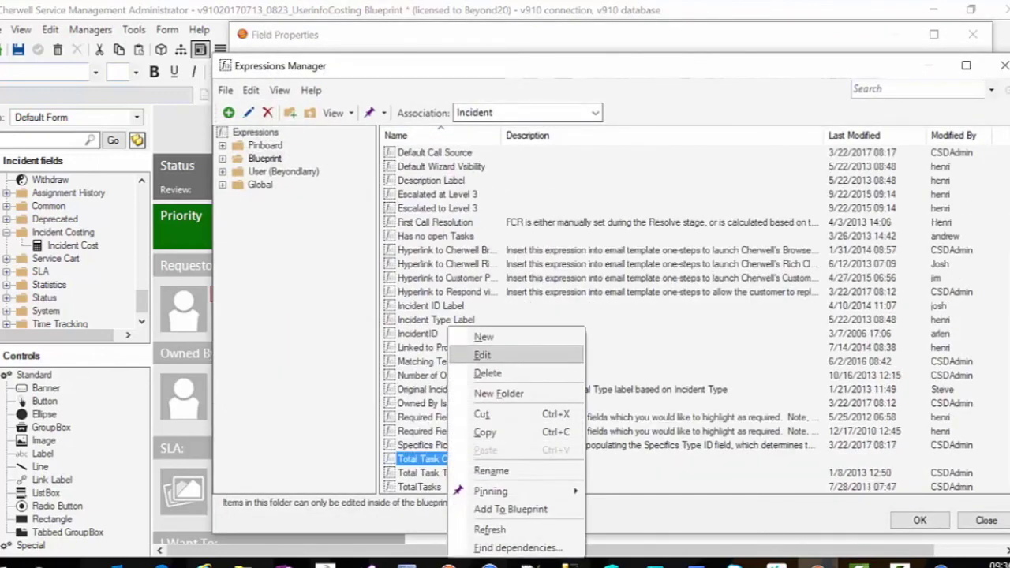
left_click(499, 358)
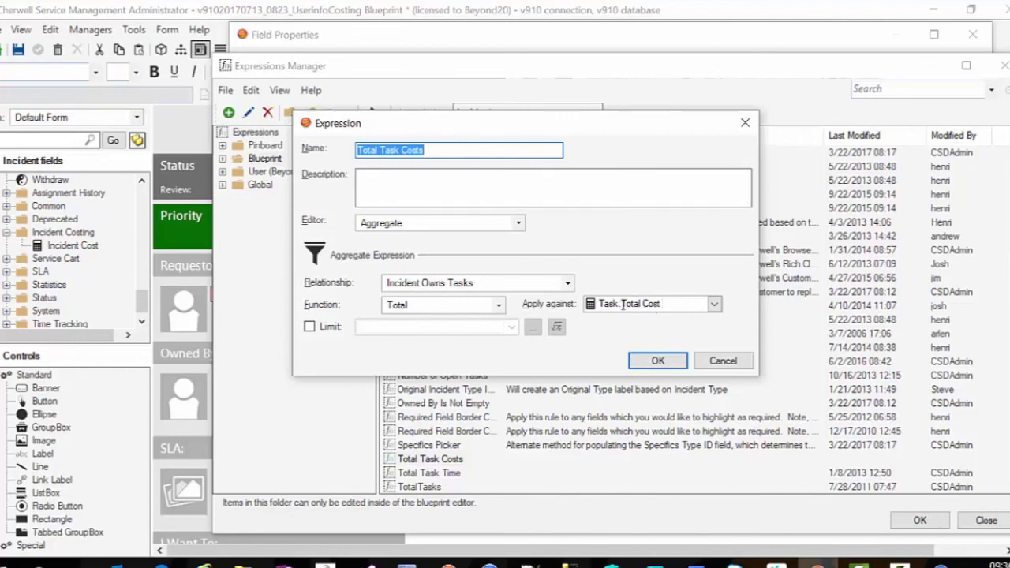
left_click(654, 359)
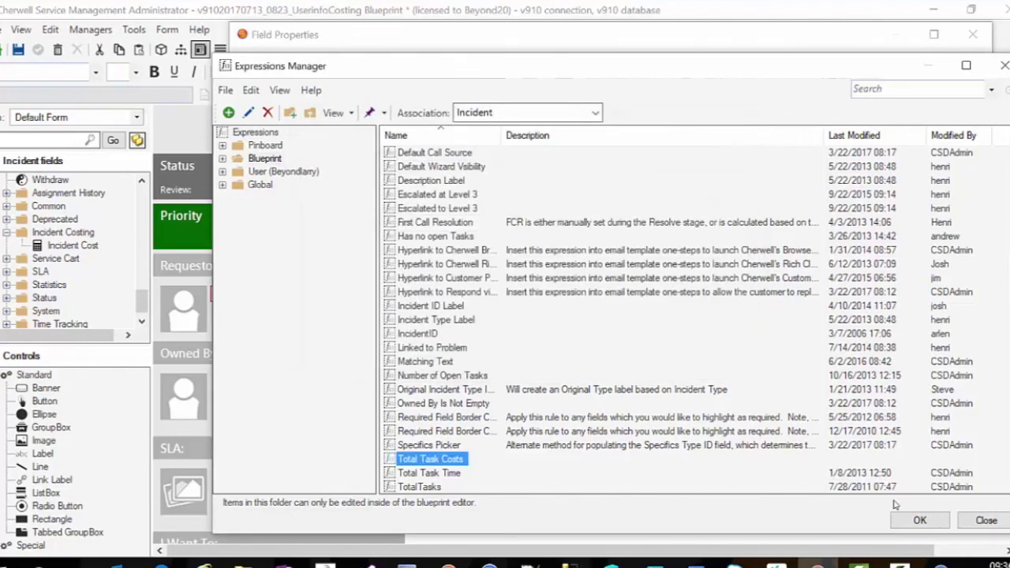
left_click(916, 521)
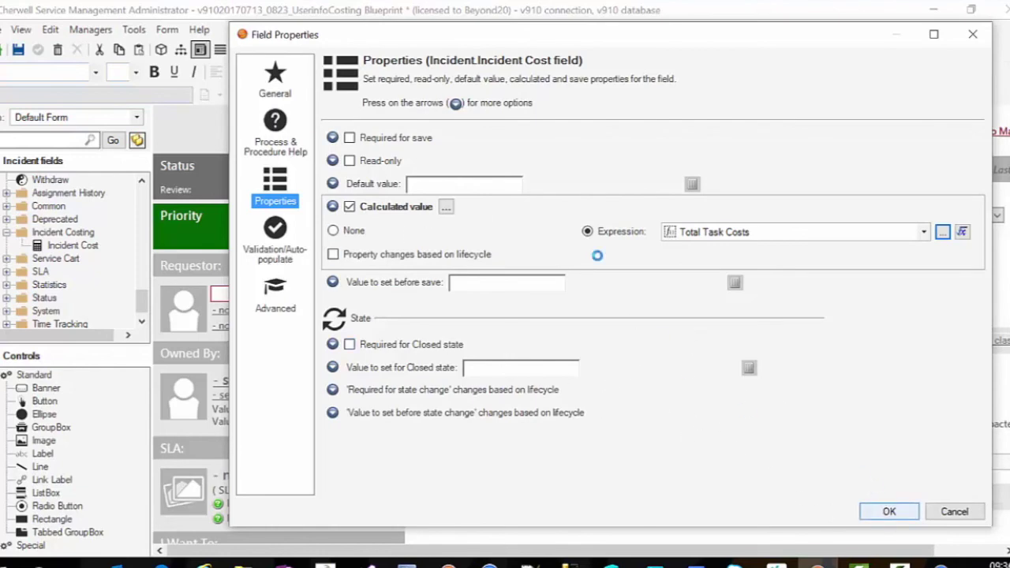
left_click(882, 512)
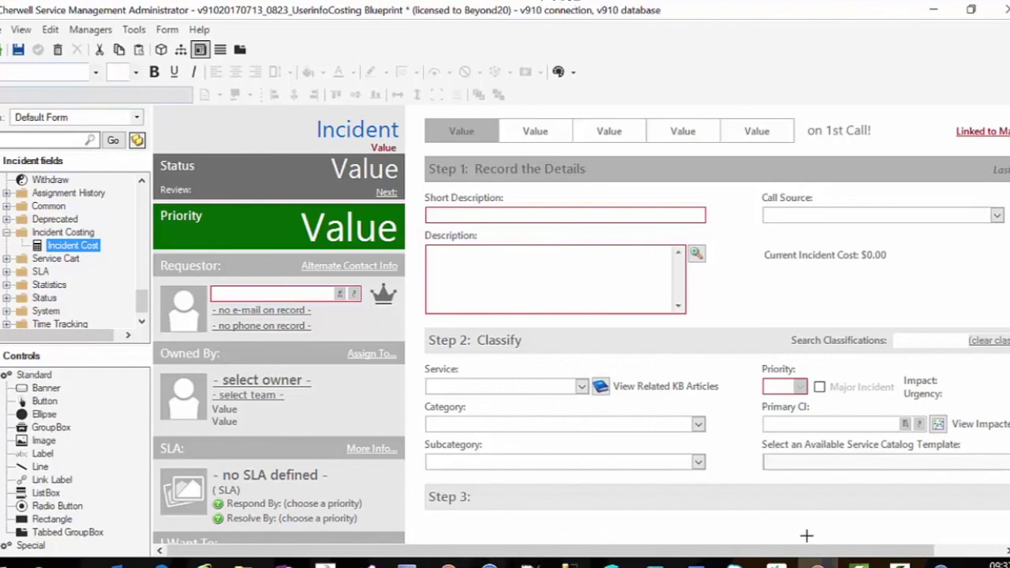
Switch back to the Cherwell Service Management client and compare the incident's closed Time Log and test tasks with the incident cost.
left_click(900, 562)
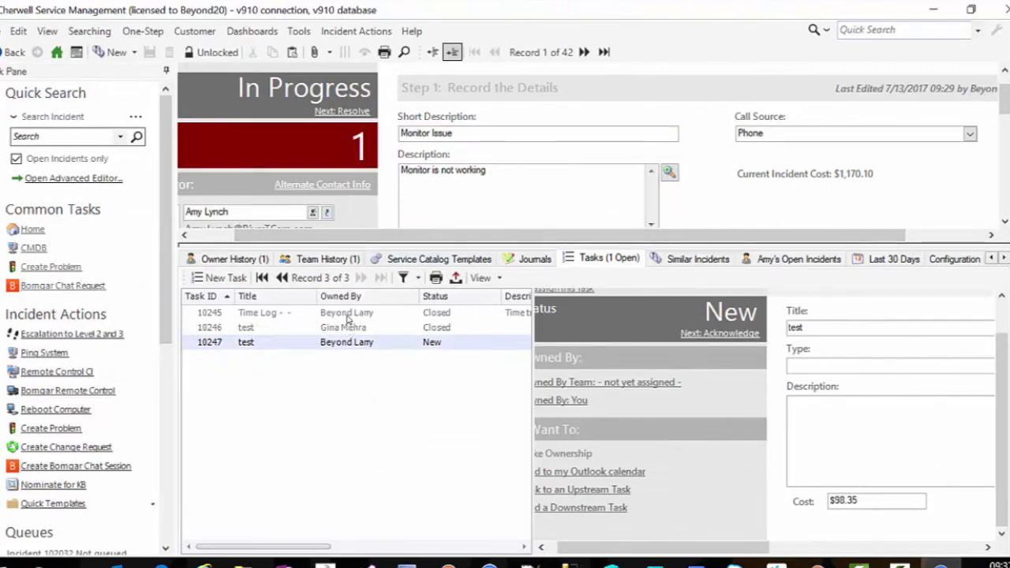
left_click(304, 31)
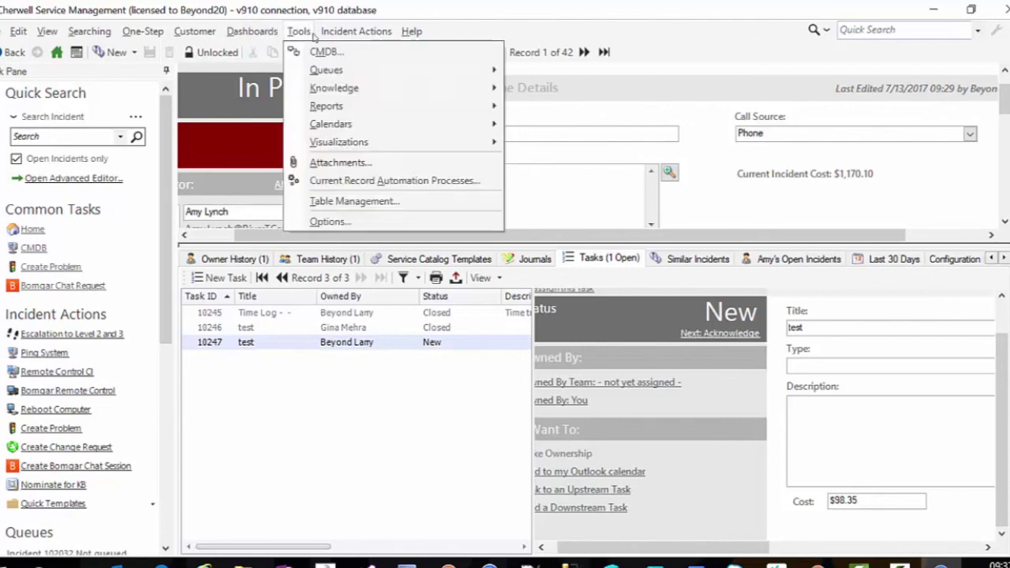
left_click(353, 329)
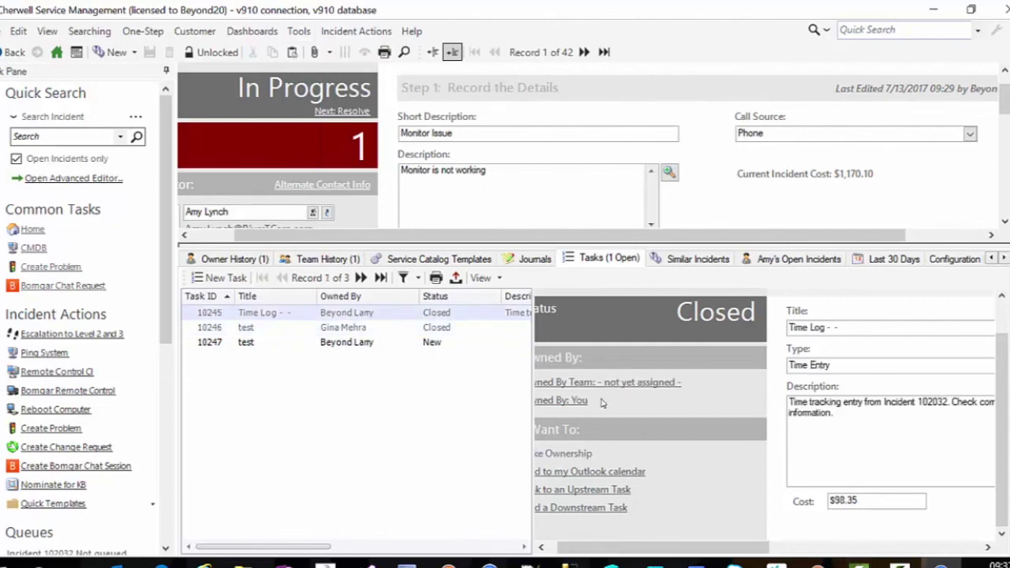
left_click(357, 329)
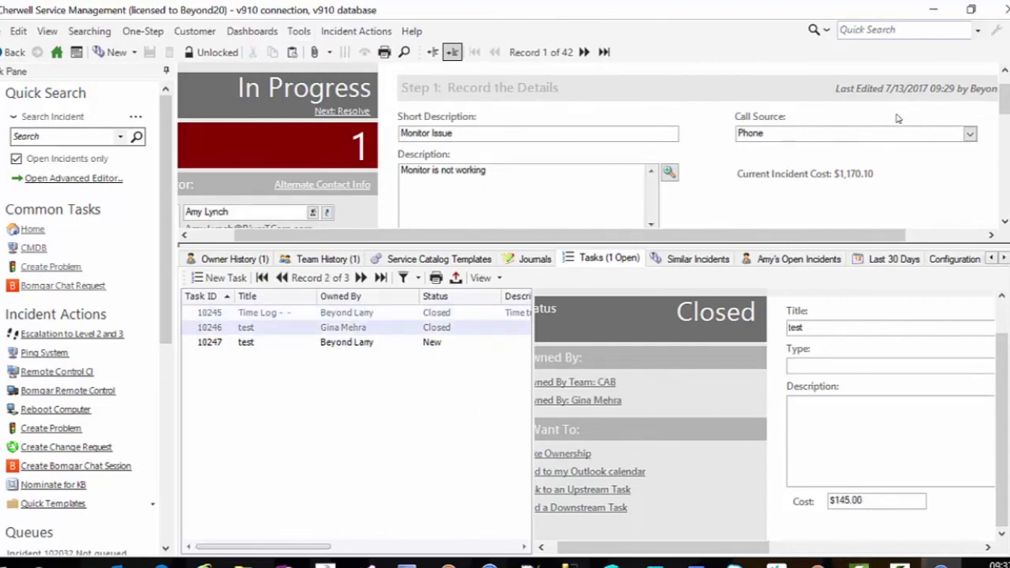